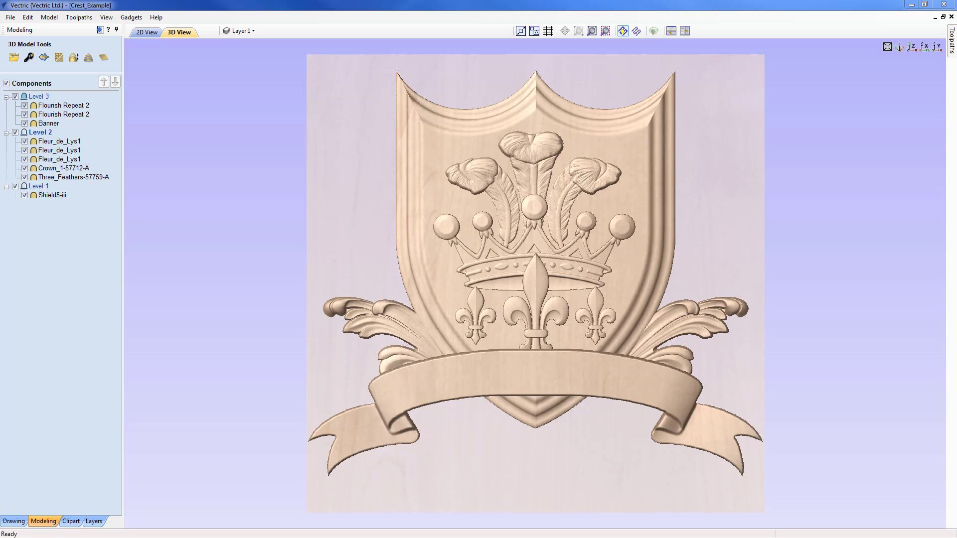
- Create a new single-sided job, 12 x 12 inches and 0.75 inches thick, with High (3 x Slower) modeling resolution
{"action": "left_click", "coordinate": [15, 17]}
{"action": "left_click", "coordinate": [22, 27]}
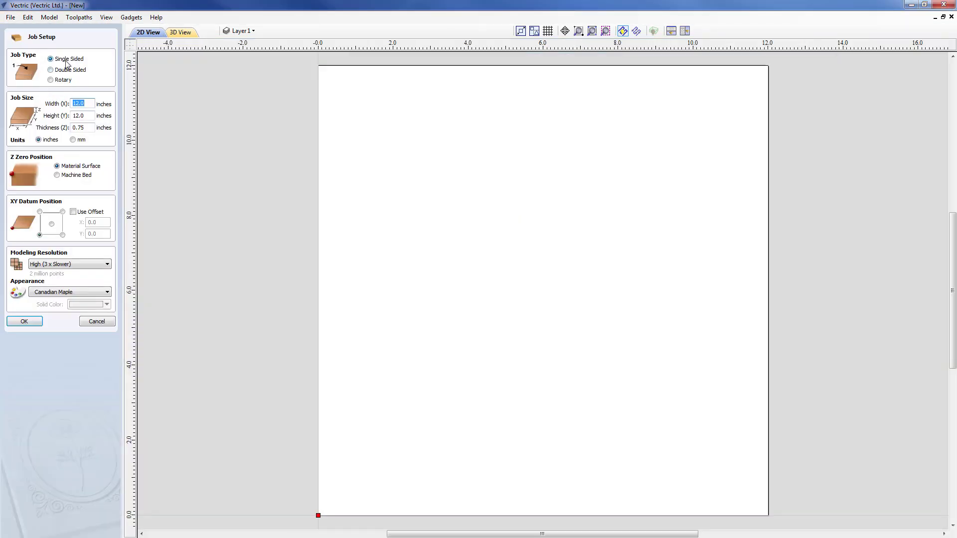
{"action": "left_click", "coordinate": [86, 103]}
{"action": "left_click", "coordinate": [58, 263]}
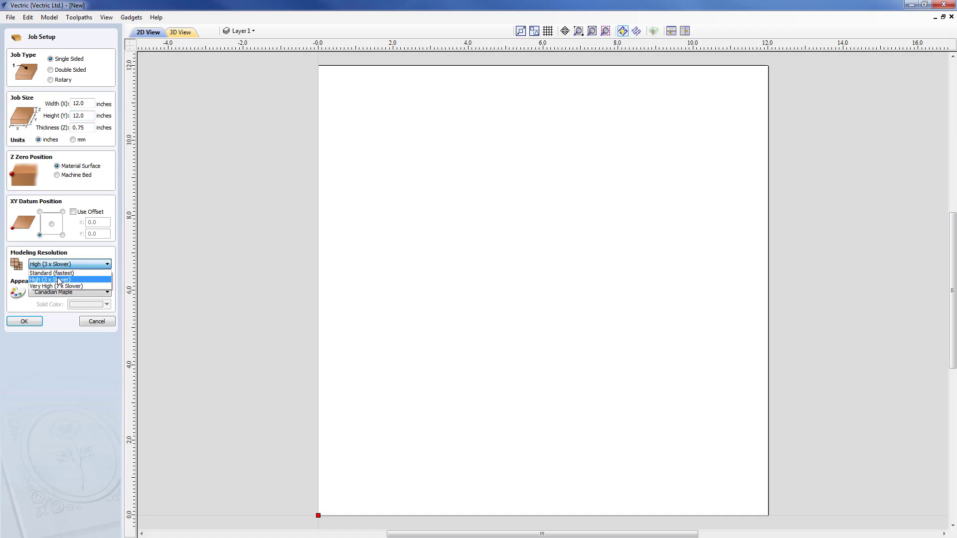
{"action": "left_click", "coordinate": [54, 281]}
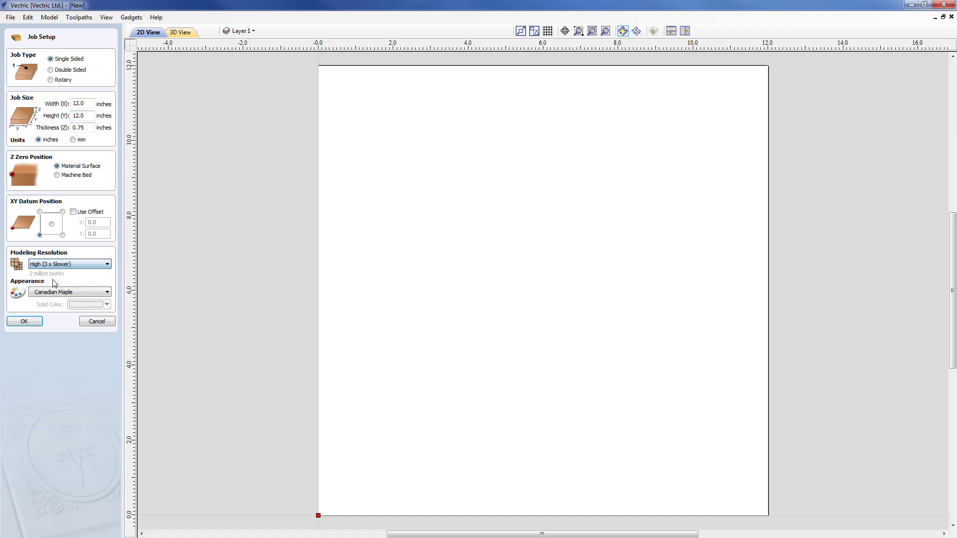
{"action": "left_click", "coordinate": [29, 323]}
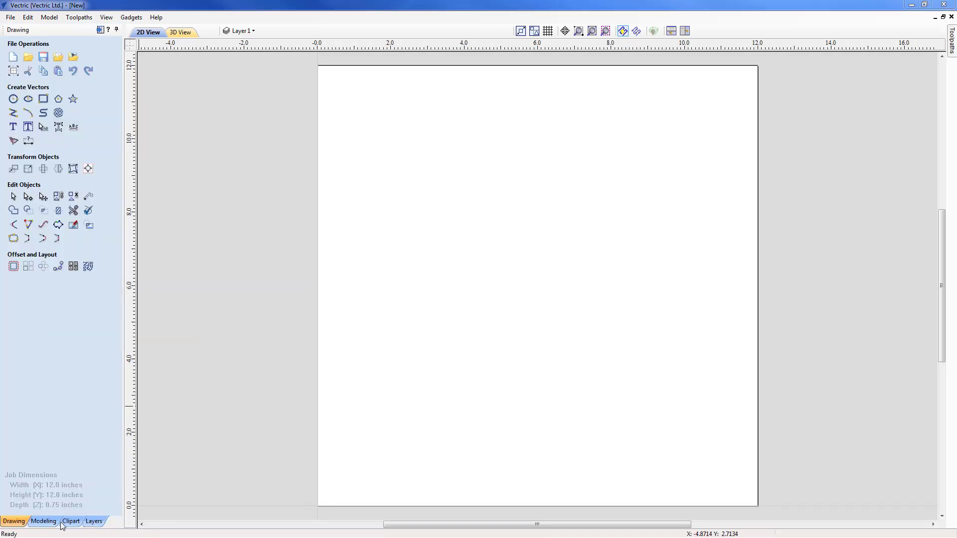
- Add the Apple-50353-A model from the Plants & Fruit clipart folder to the job
{"action": "left_click", "coordinate": [44, 521]}
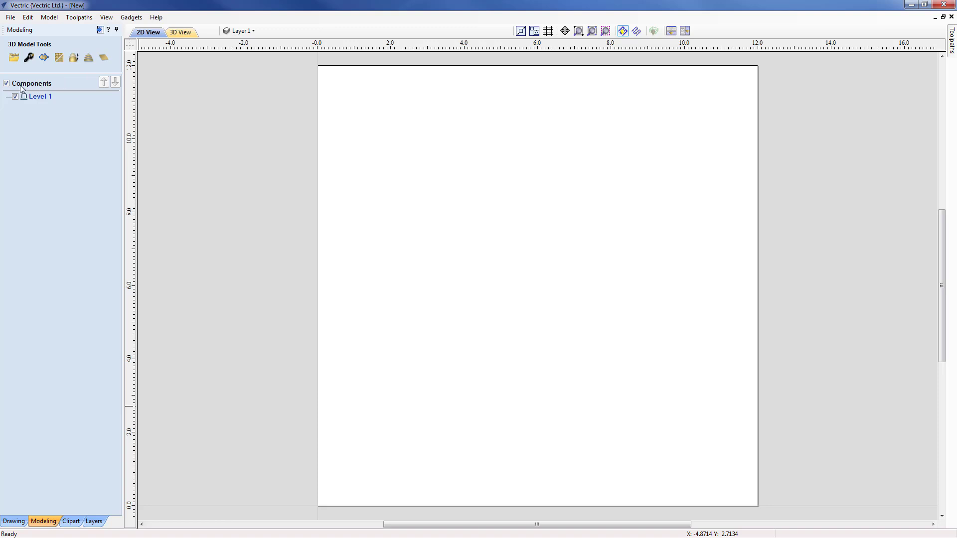
{"action": "mouse_move", "coordinate": [20, 104]}
{"action": "left_click", "coordinate": [80, 521]}
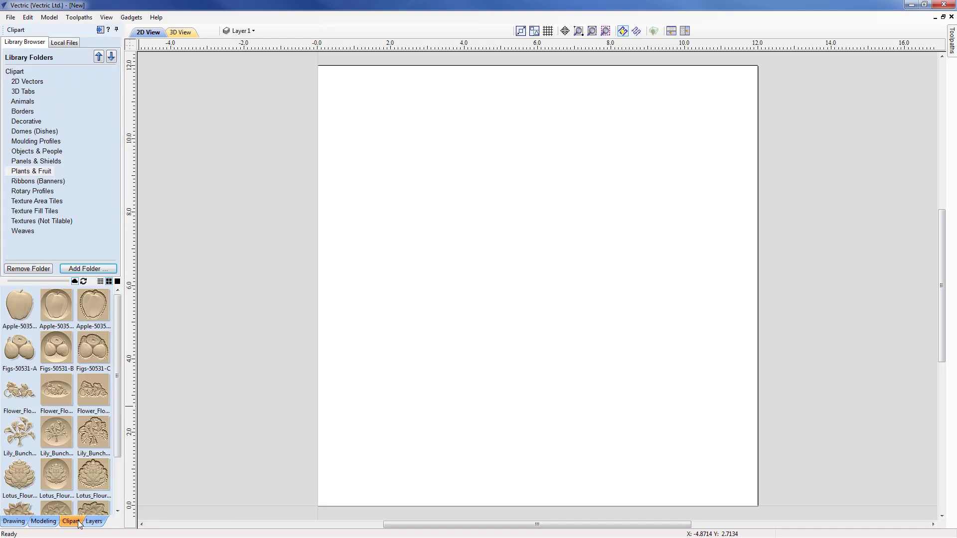
{"action": "left_click", "coordinate": [36, 132]}
{"action": "left_click", "coordinate": [32, 141]}
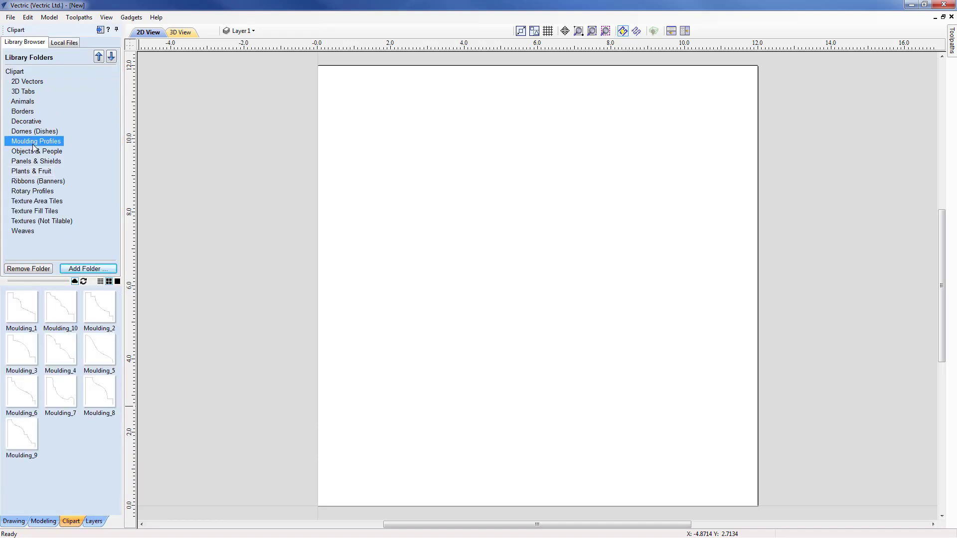
{"action": "left_click", "coordinate": [31, 152]}
{"action": "left_click", "coordinate": [28, 162]}
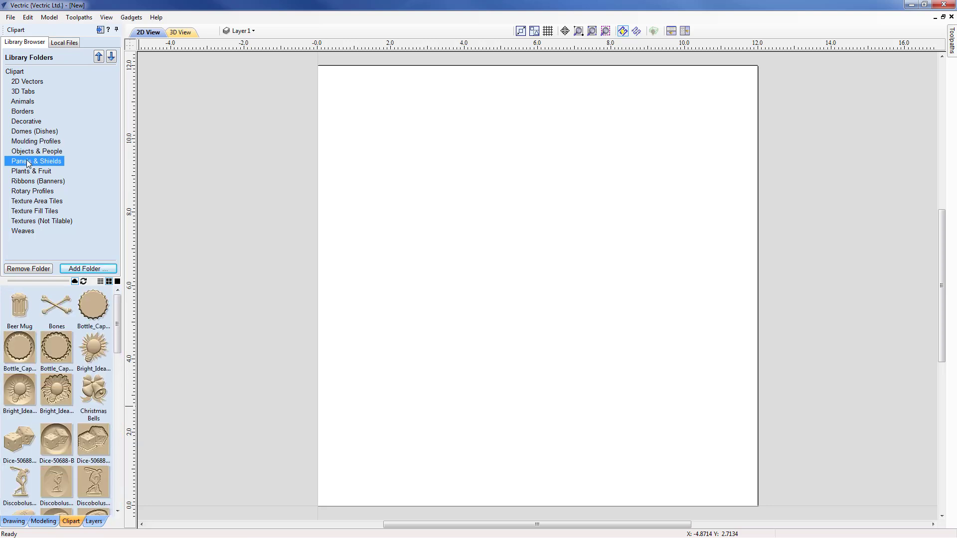
{"action": "left_click", "coordinate": [23, 172]}
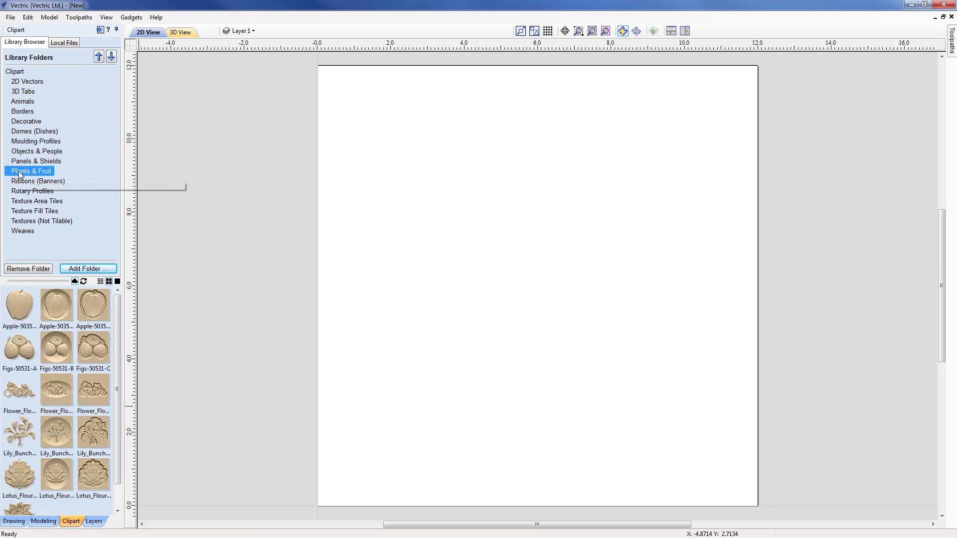
{"action": "double_click", "coordinate": [20, 306]}
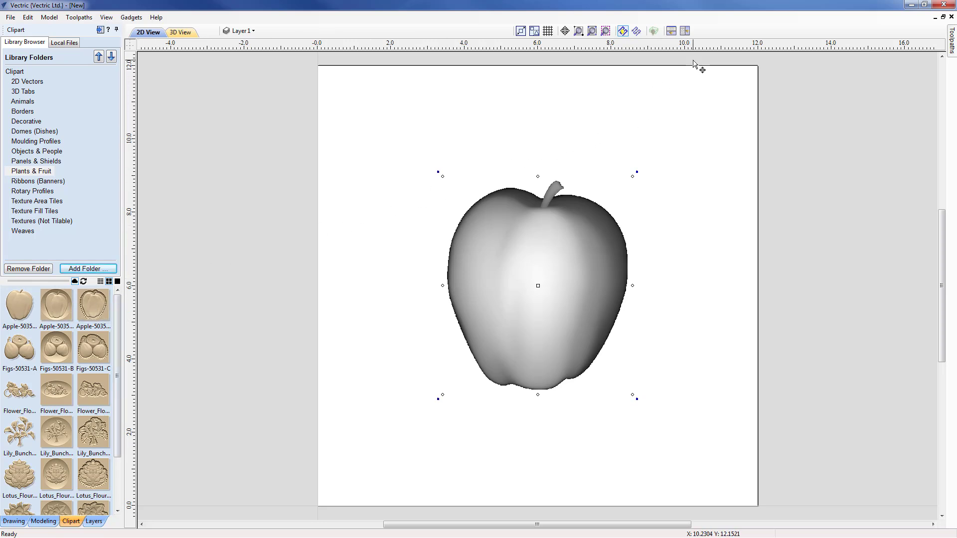
- Show the 2D and 3D views side by side and reposition the apple close to the centre of the material
{"action": "left_click", "coordinate": [686, 31]}
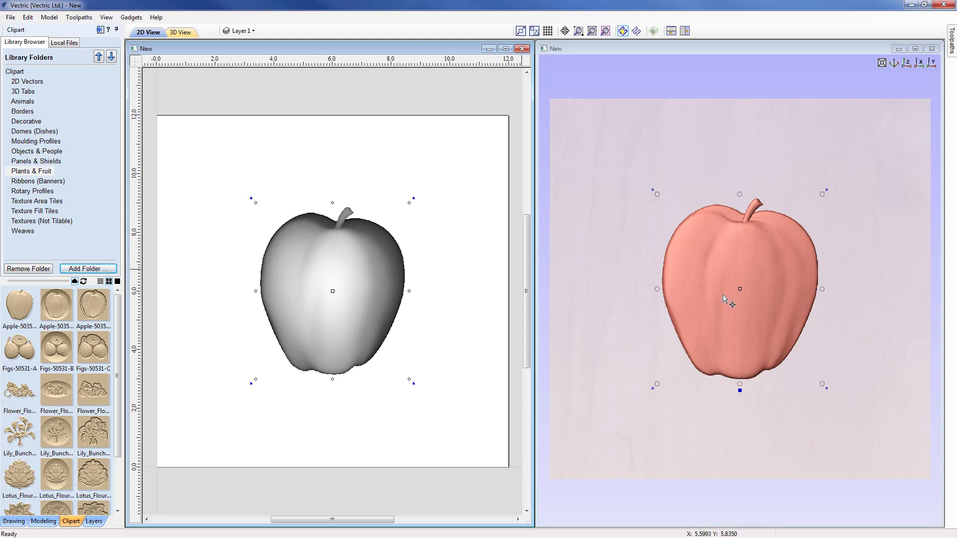
{"action": "left_click", "coordinate": [334, 290]}
{"action": "left_click_drag", "start_coordinate": [334, 290], "coordinate": [311, 290]}
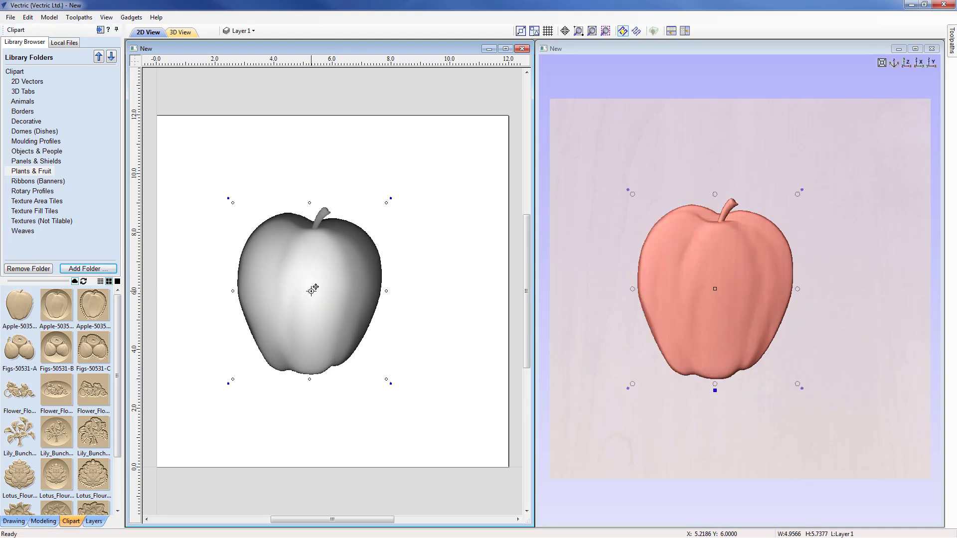
{"action": "left_click_drag", "start_coordinate": [715, 289], "coordinate": [744, 288]}
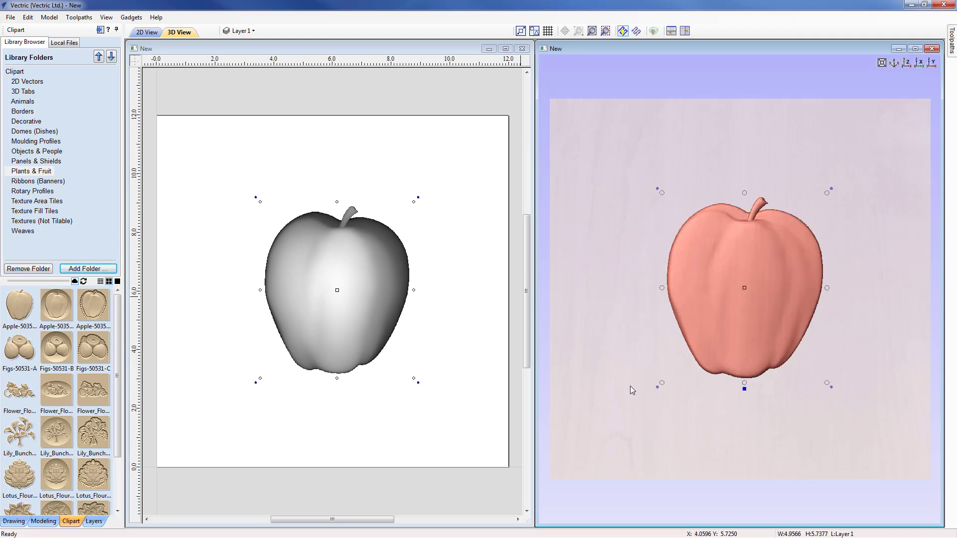
{"action": "left_click_drag", "start_coordinate": [681, 441], "coordinate": [751, 311]}
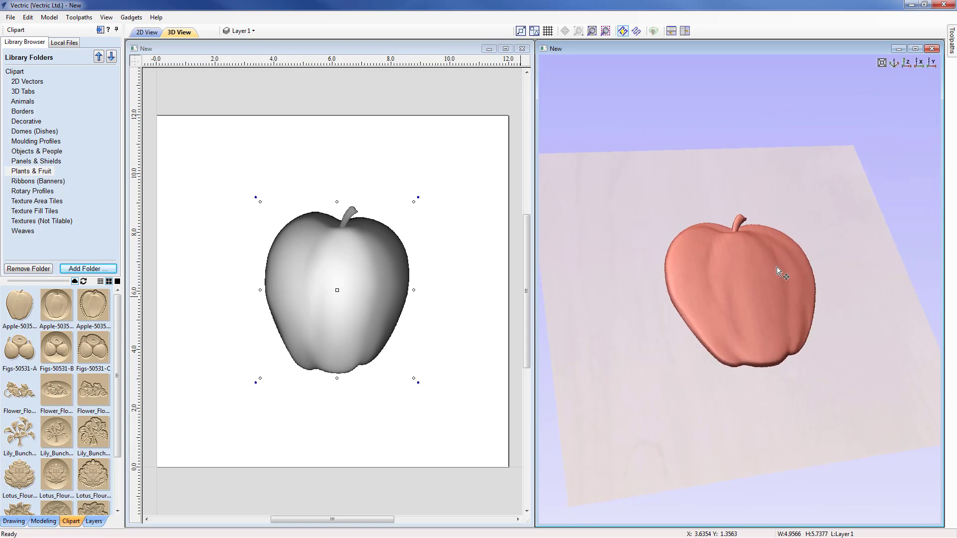
{"action": "left_click", "coordinate": [907, 62]}
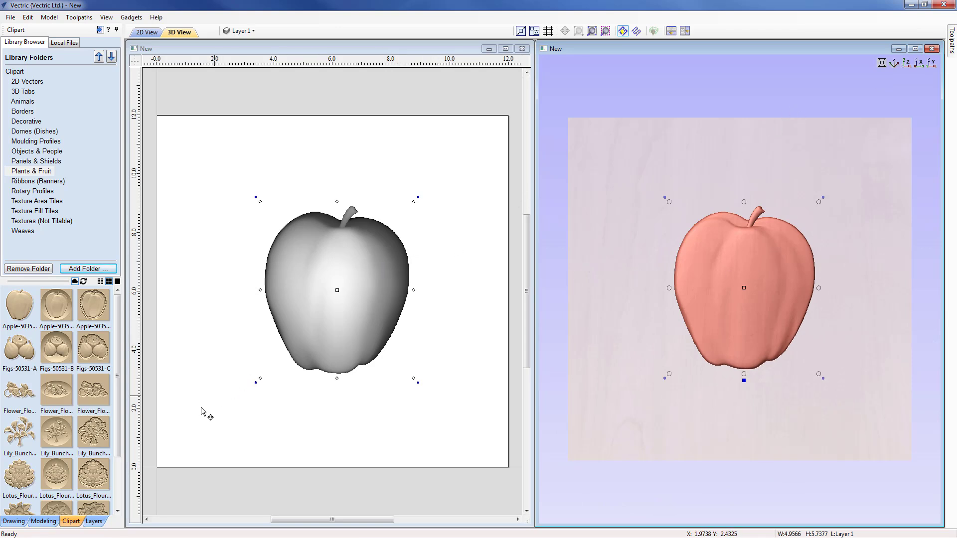
- Add a second Apple-50353-A clipart model and offset it to the lower left, overlapping the first apple
{"action": "left_click", "coordinate": [43, 521]}
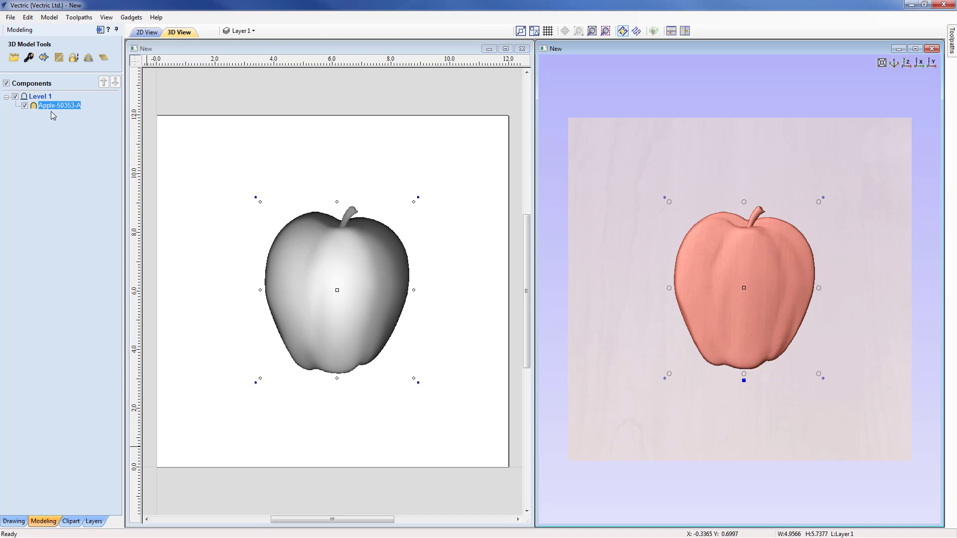
{"action": "left_click", "coordinate": [71, 521]}
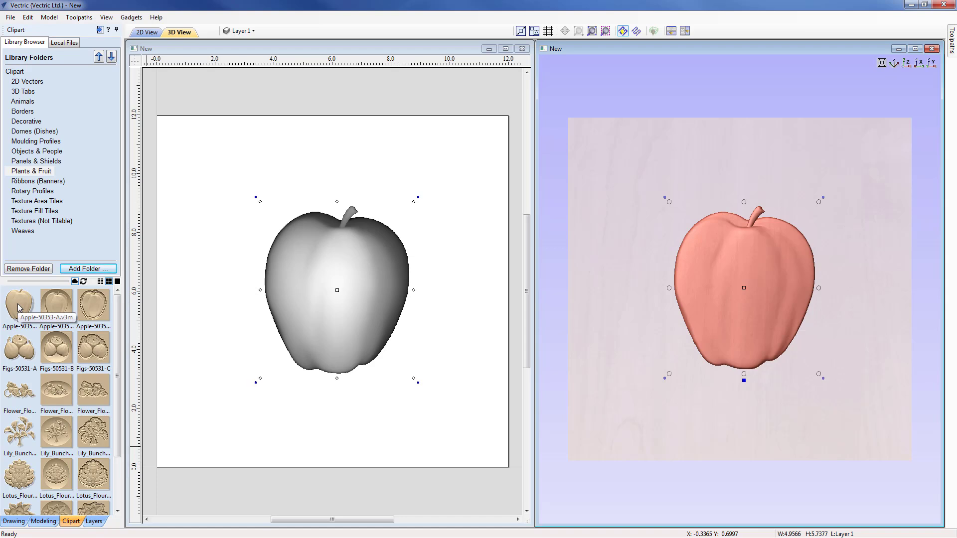
{"action": "left_click_drag", "start_coordinate": [18, 305], "coordinate": [273, 313]}
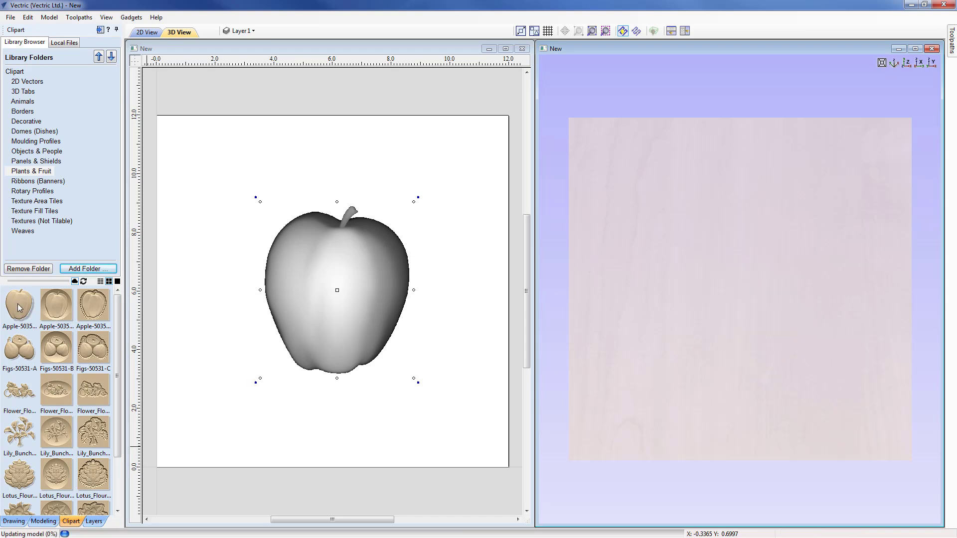
{"action": "left_click_drag", "start_coordinate": [338, 305], "coordinate": [295, 317]}
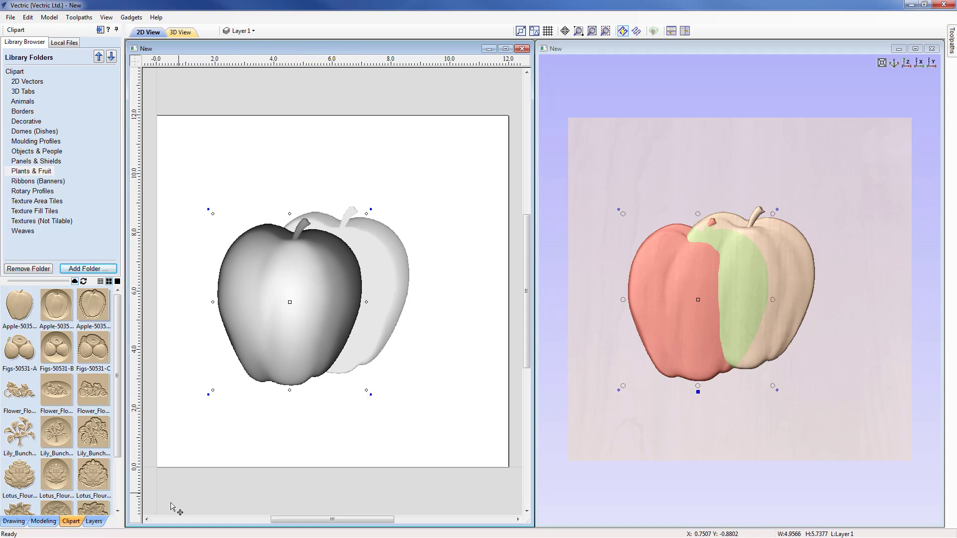
- Hide both apple components one at a time in the component list, and make both visible again
{"action": "left_click", "coordinate": [42, 521]}
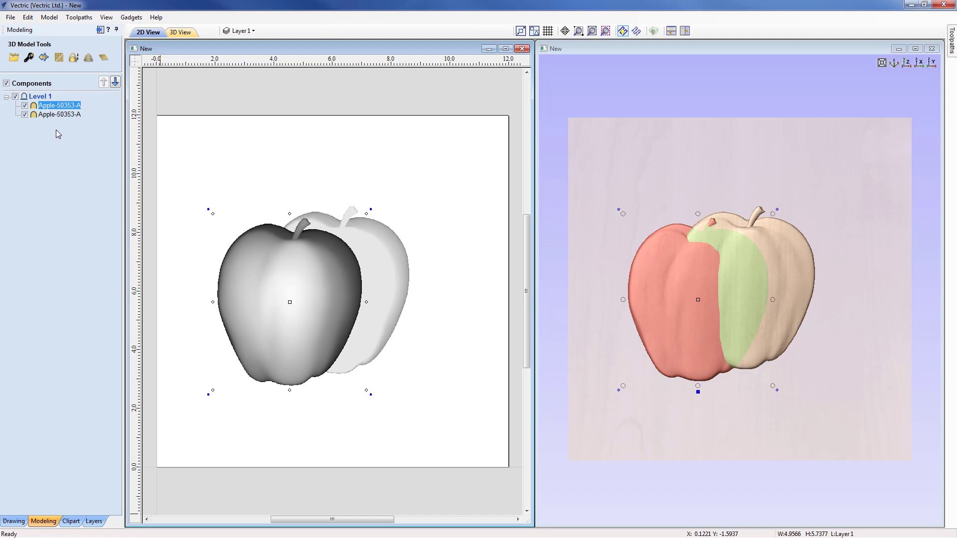
{"action": "mouse_move", "coordinate": [52, 118]}
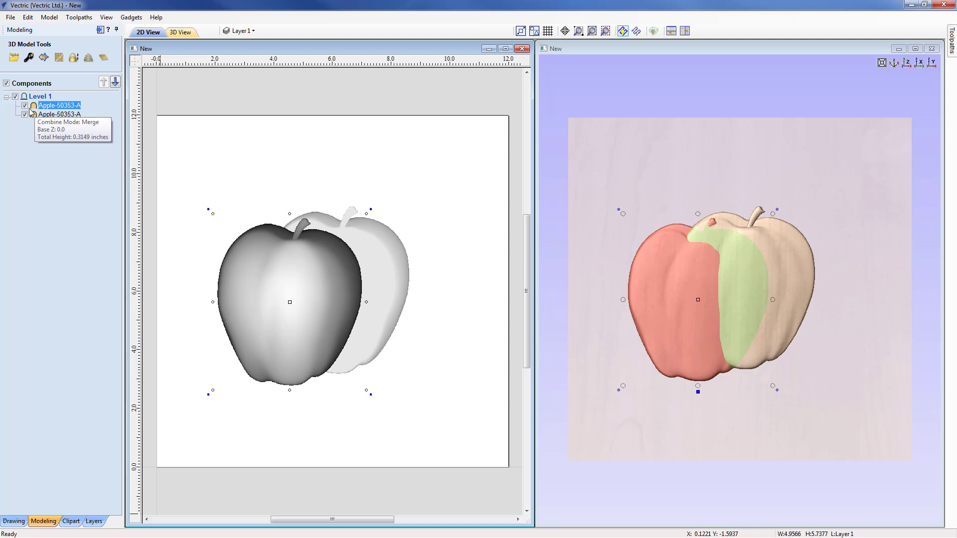
{"action": "left_click", "coordinate": [25, 106]}
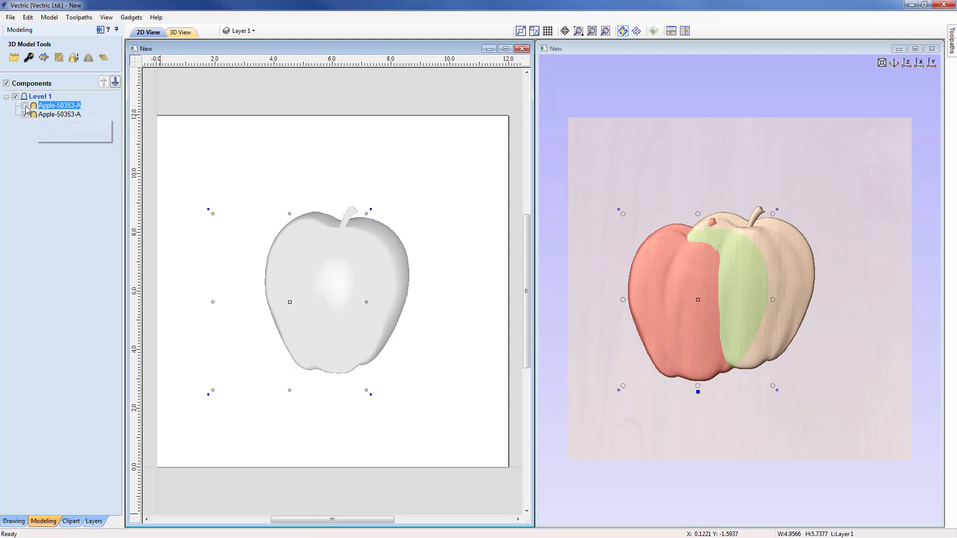
{"action": "left_click", "coordinate": [25, 114]}
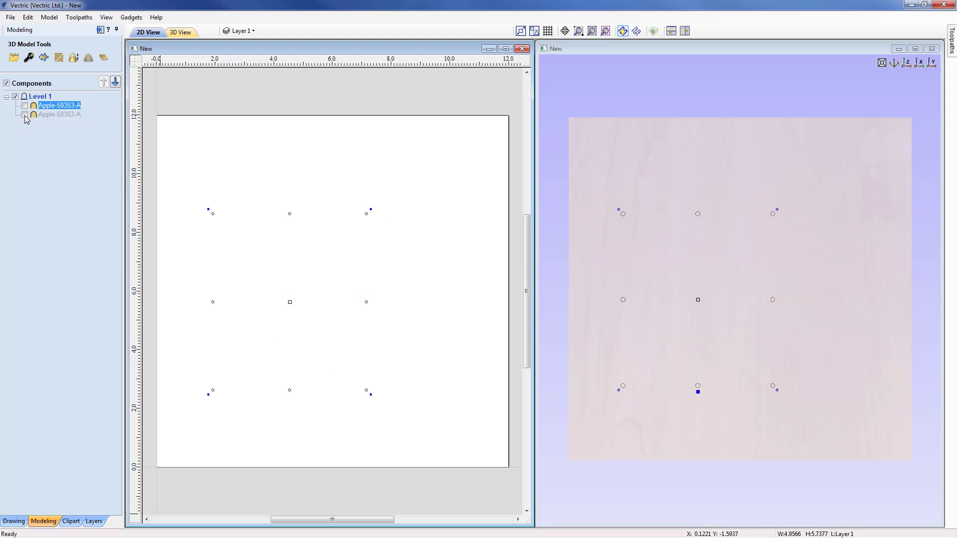
{"action": "left_click", "coordinate": [24, 115]}
{"action": "left_click", "coordinate": [25, 106]}
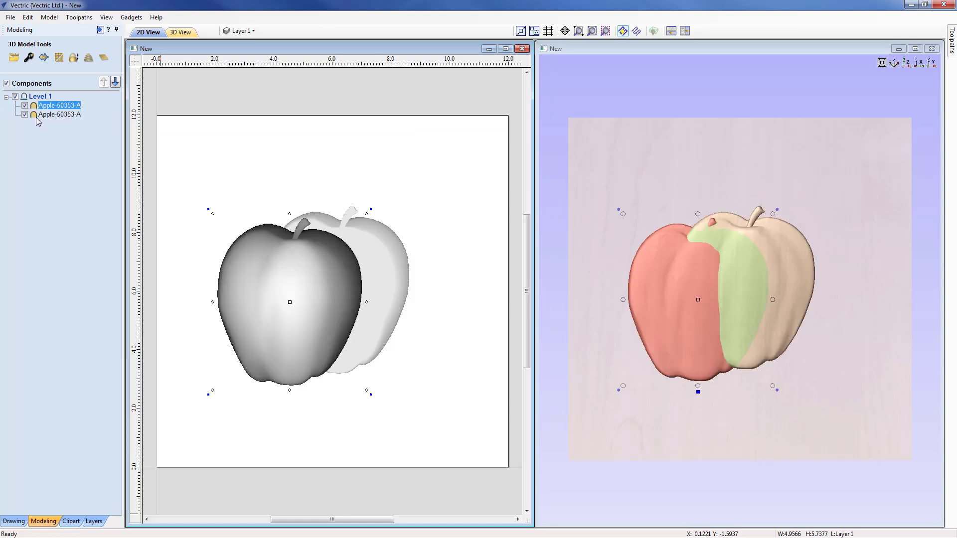
- Turn the visibility of the whole Level 1 off and on, and collapse and re-expand its component list
{"action": "left_click", "coordinate": [15, 97]}
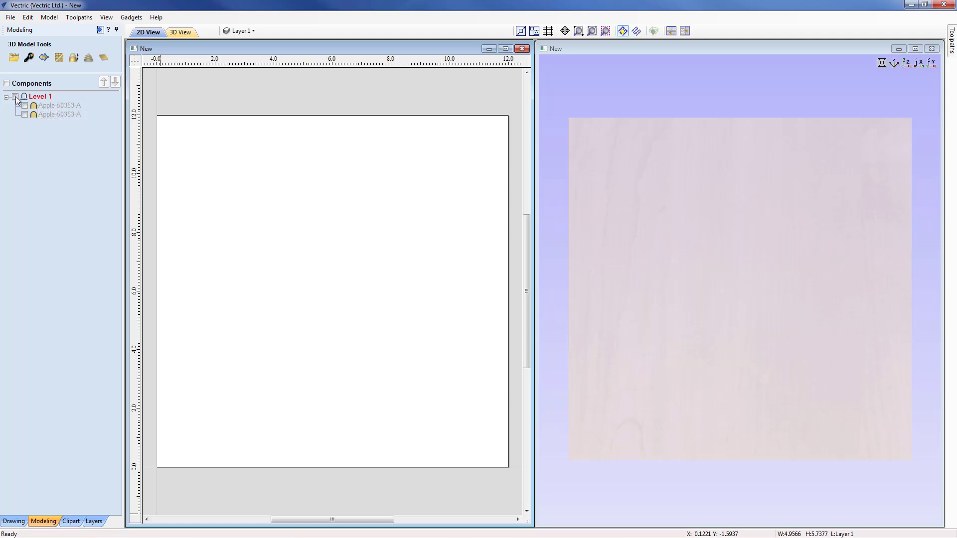
{"action": "left_click", "coordinate": [16, 97]}
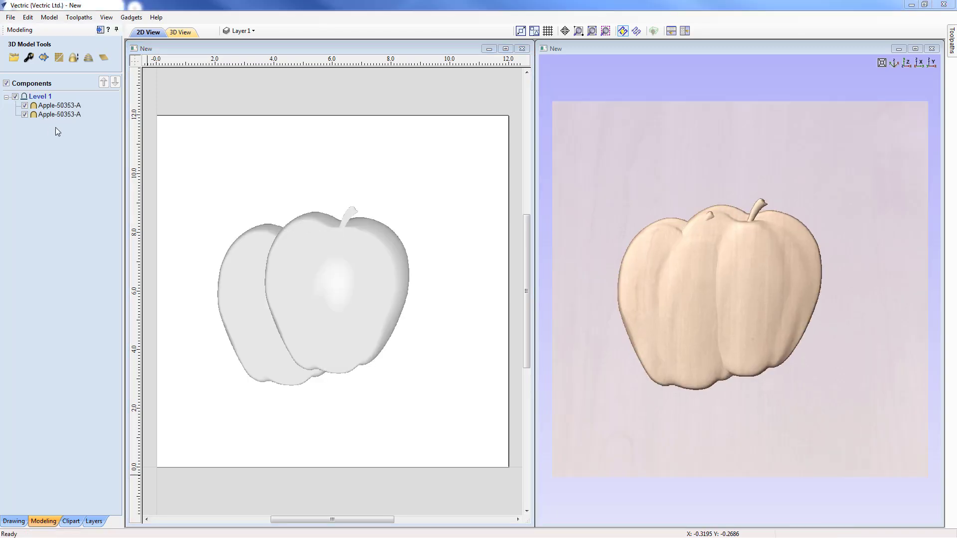
{"action": "left_click", "coordinate": [7, 98]}
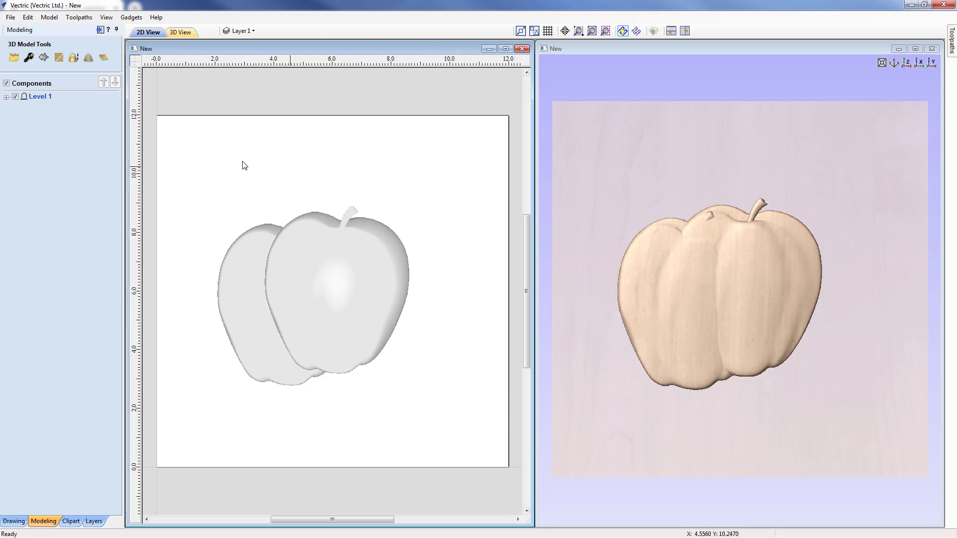
{"action": "left_click", "coordinate": [6, 97]}
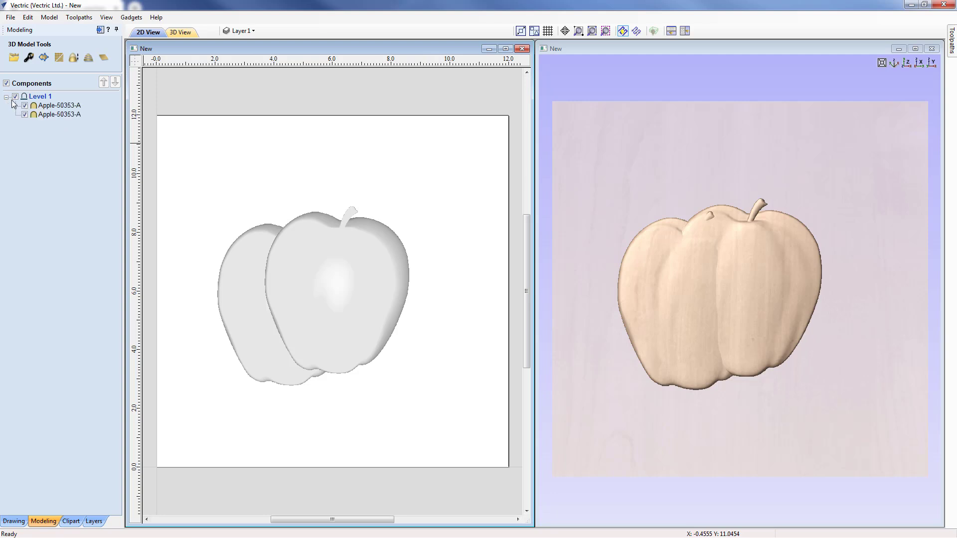
- Select the lower apple component in the component list and open its name for editing
{"action": "mouse_move", "coordinate": [36, 113]}
{"action": "left_click", "coordinate": [55, 115]}
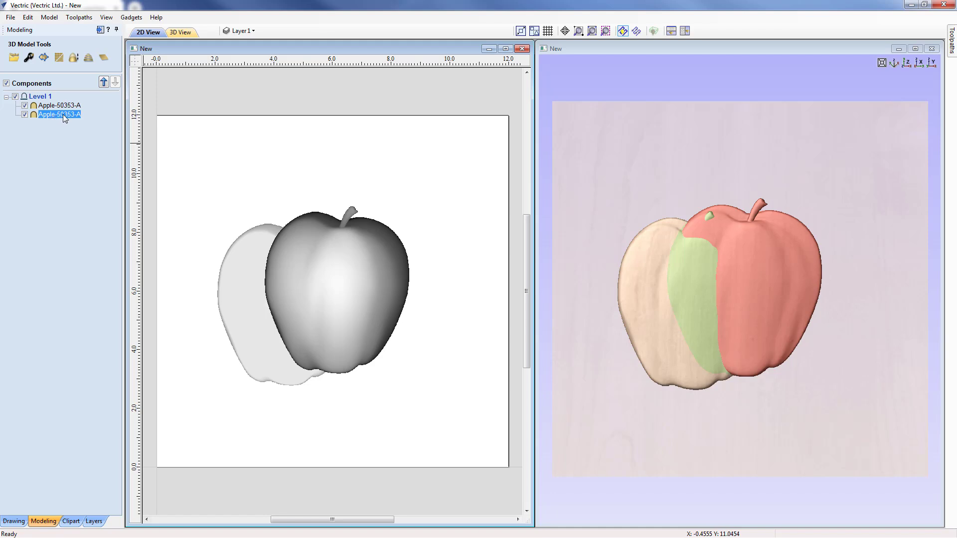
{"action": "left_click", "coordinate": [64, 116]}
{"action": "left_click_drag", "start_coordinate": [84, 115], "coordinate": [38, 113]}
{"action": "key", "text": "Return"}
- Review the Combine Mode choices for the lower apple component and copy the component
{"action": "mouse_move", "coordinate": [36, 115]}
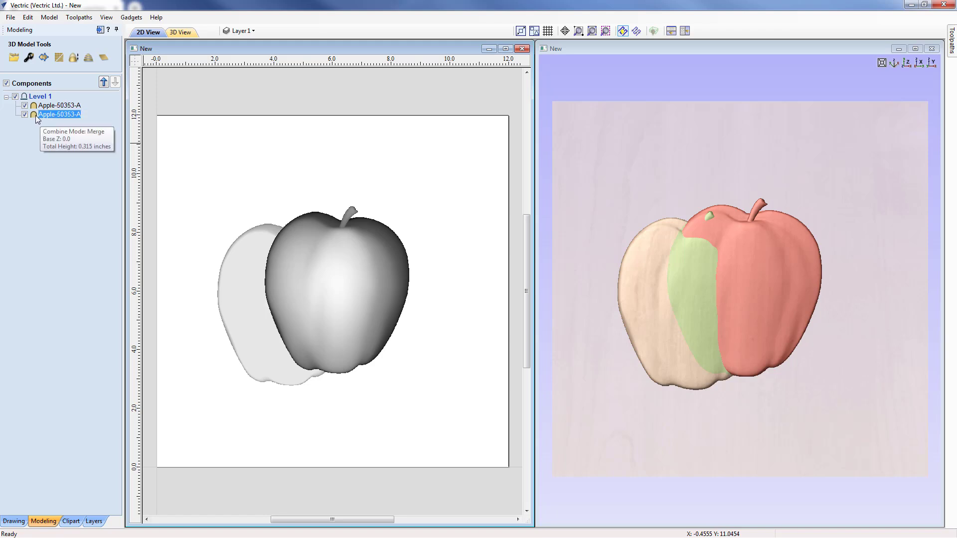
{"action": "right_click", "coordinate": [44, 115]}
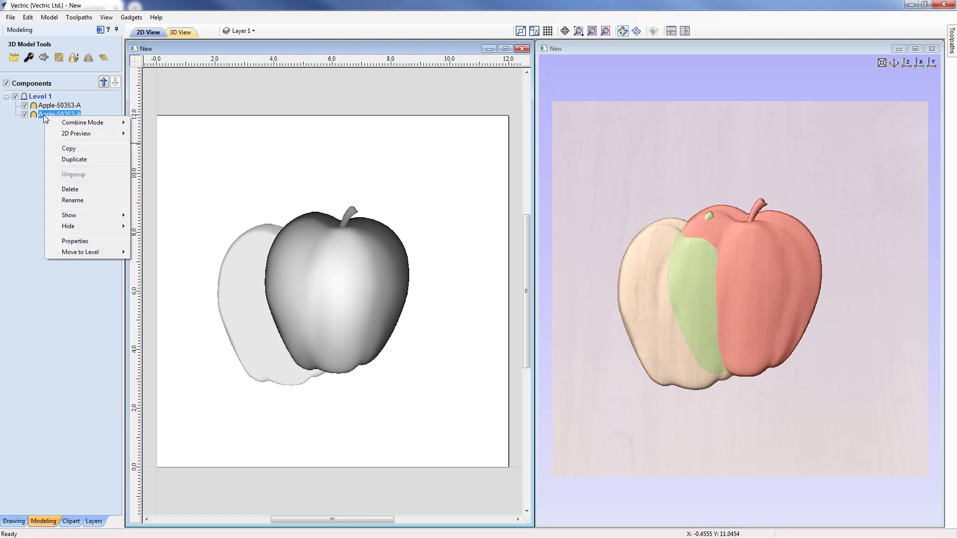
{"action": "right_click", "coordinate": [34, 115]}
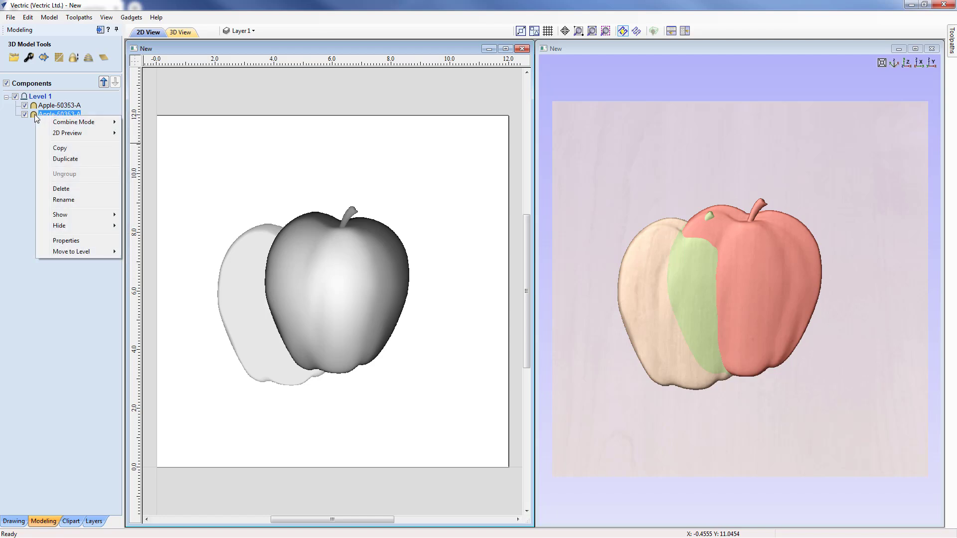
{"action": "mouse_move", "coordinate": [55, 124]}
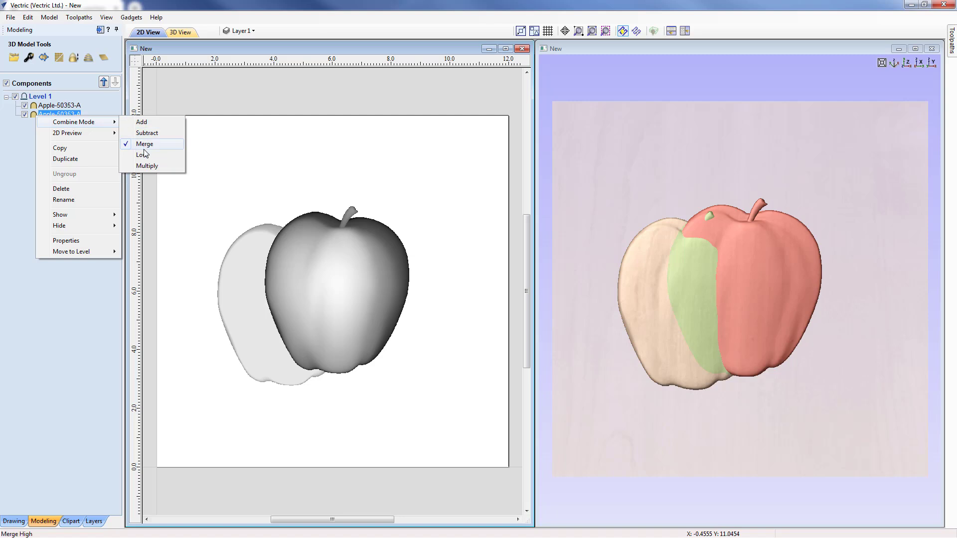
{"action": "mouse_move", "coordinate": [80, 135]}
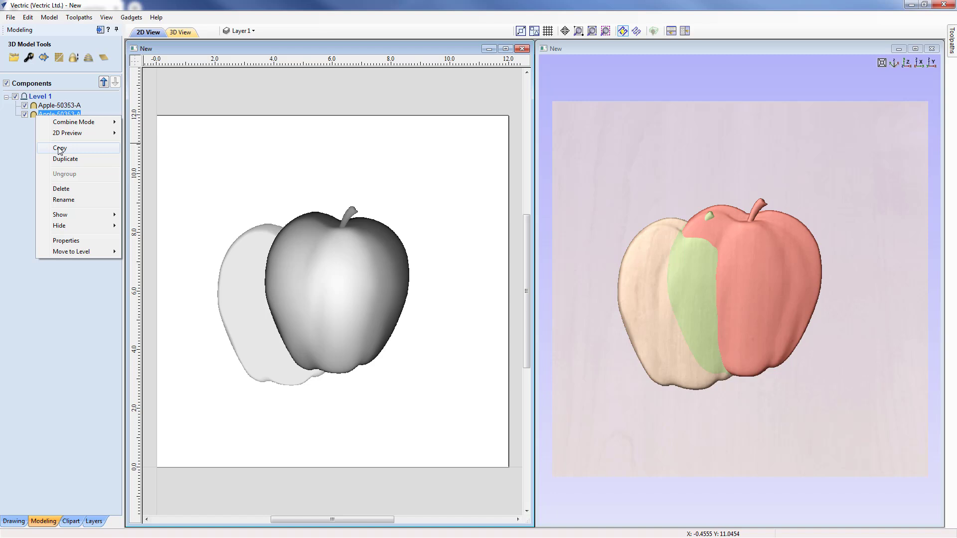
{"action": "left_click", "coordinate": [59, 148]}
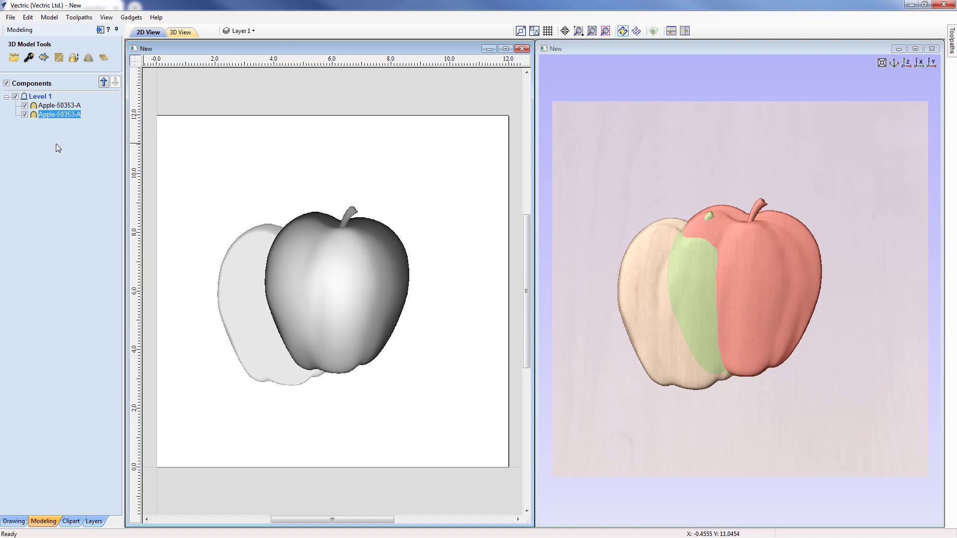
- Paste the copied apple component into Level 1, select the pasted copy and delete it
{"action": "left_click", "coordinate": [28, 17]}
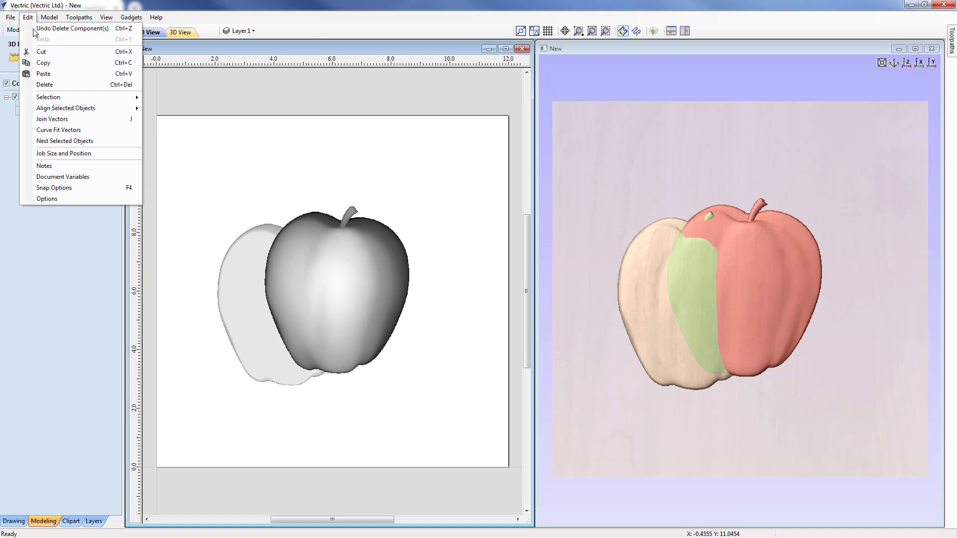
{"action": "left_click", "coordinate": [44, 73]}
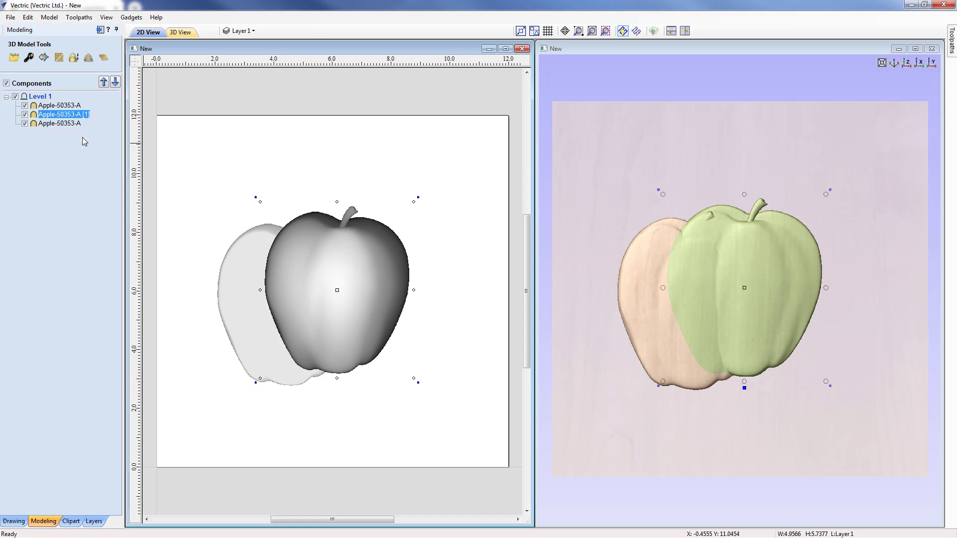
{"action": "left_click", "coordinate": [56, 133]}
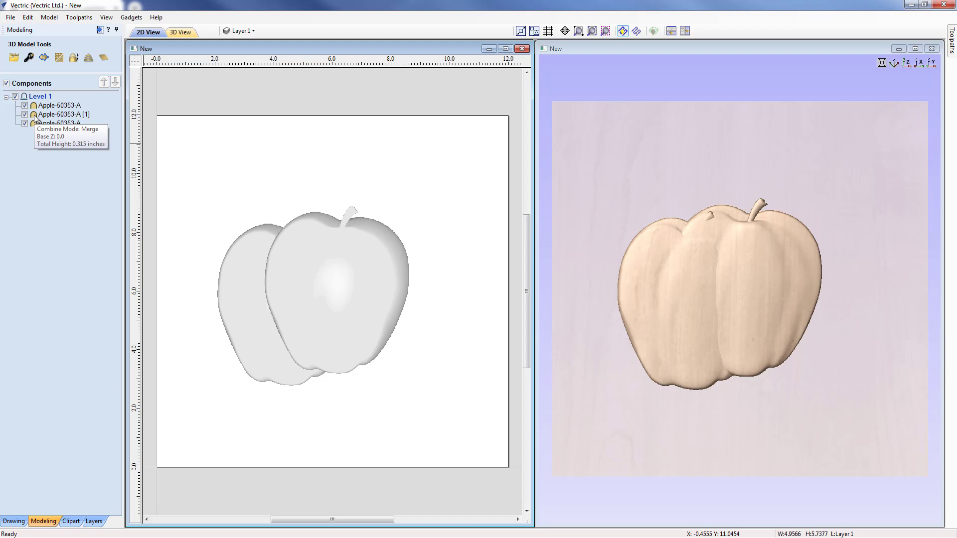
{"action": "left_click", "coordinate": [36, 118]}
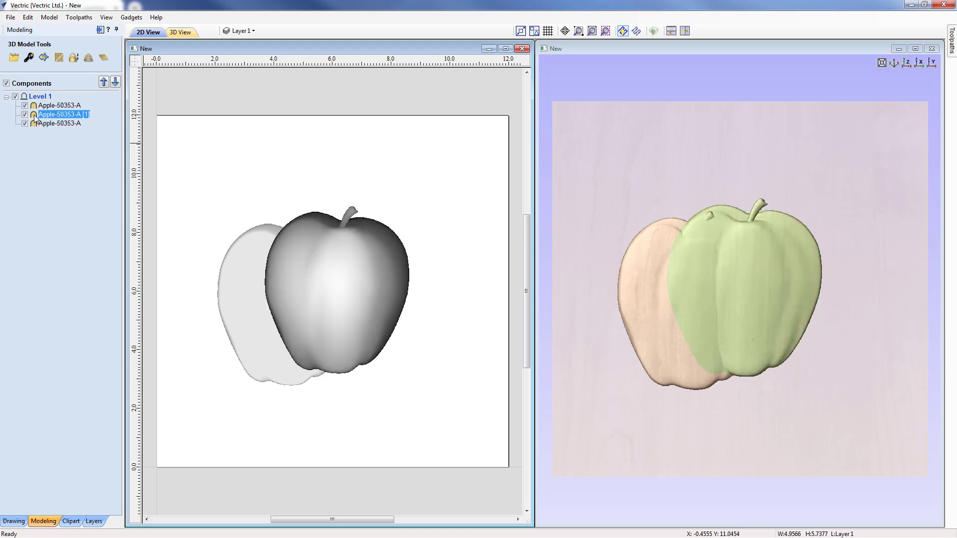
{"action": "key", "text": "Delete"}
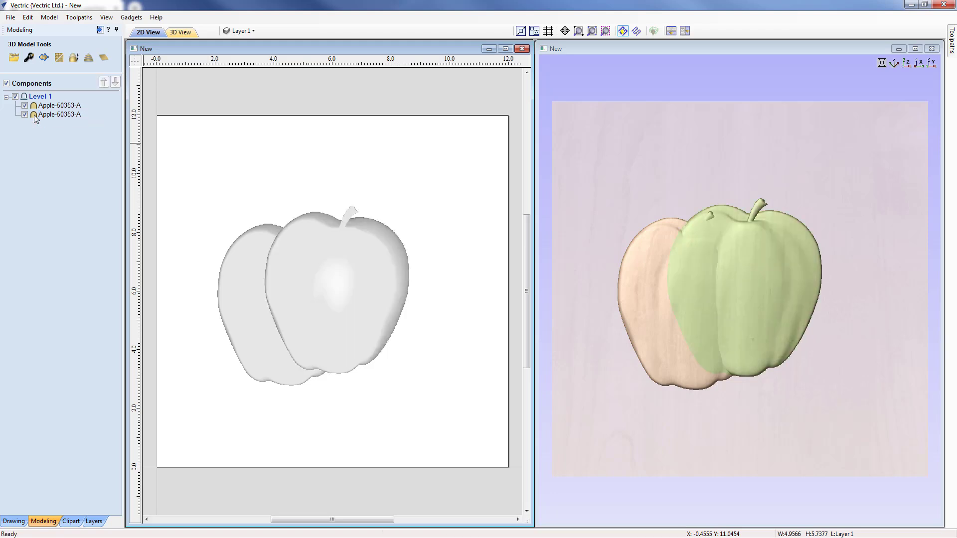
- Duplicate the lower apple component in the component list and delete the duplicate
{"action": "right_click", "coordinate": [34, 115]}
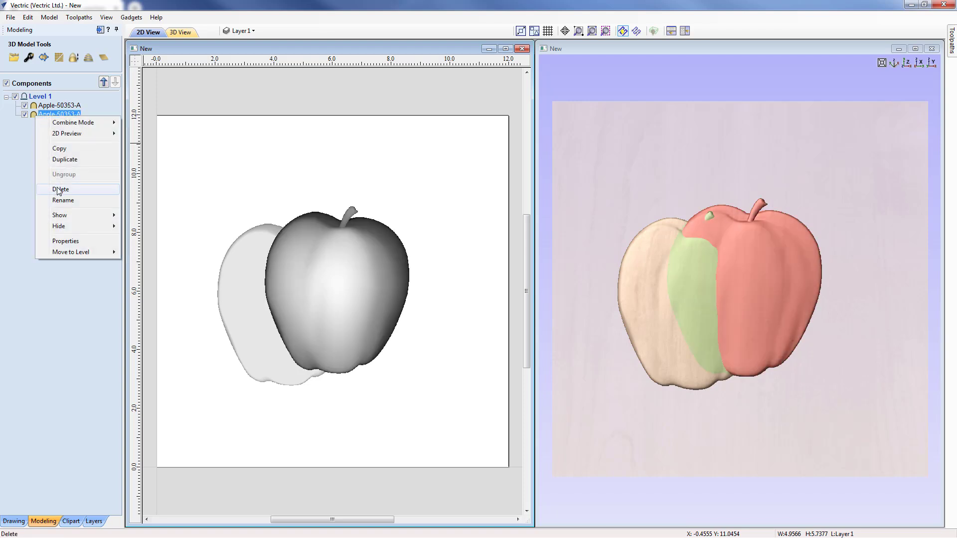
{"action": "left_click", "coordinate": [59, 159]}
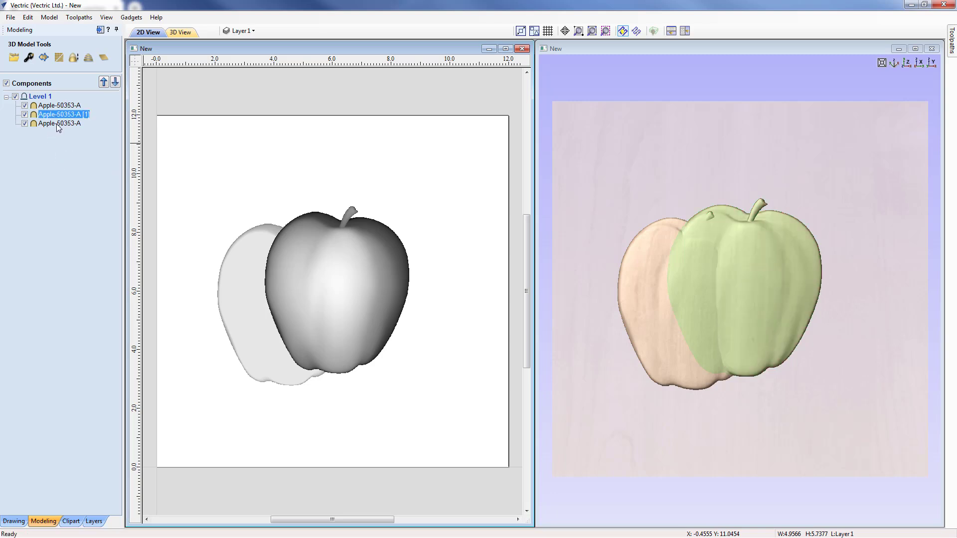
{"action": "right_click", "coordinate": [35, 116]}
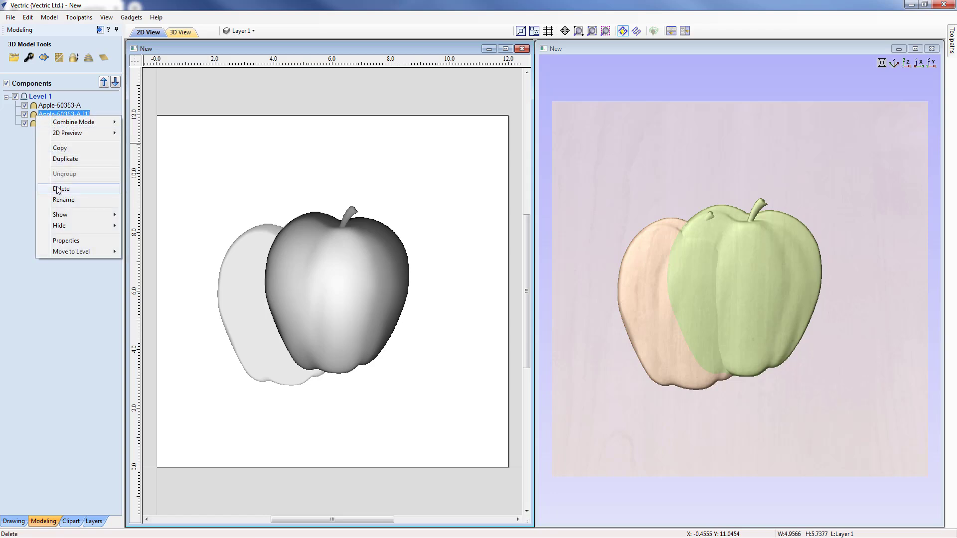
{"action": "left_click", "coordinate": [59, 189]}
- Rename the lower apple component in the component list as Apple1
{"action": "left_click", "coordinate": [46, 115]}
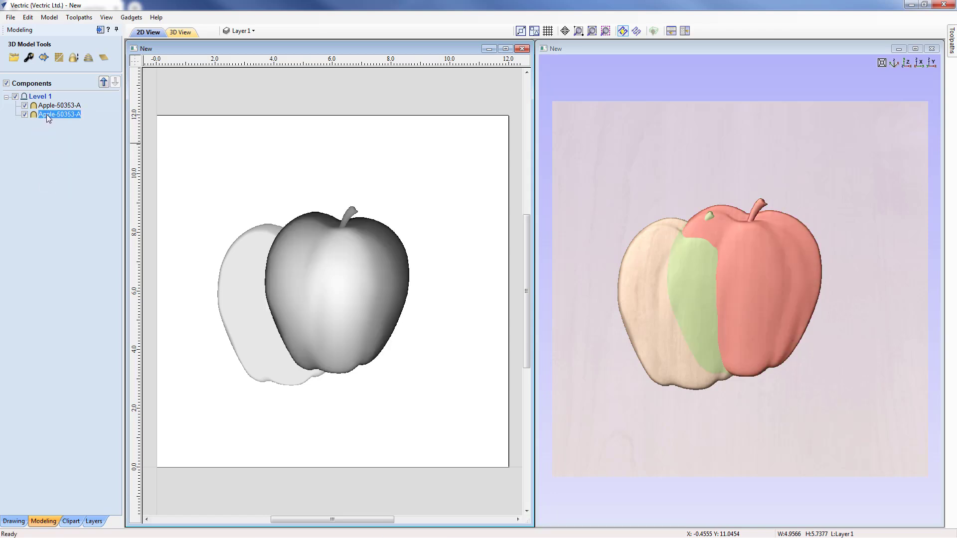
{"action": "right_click", "coordinate": [47, 114]}
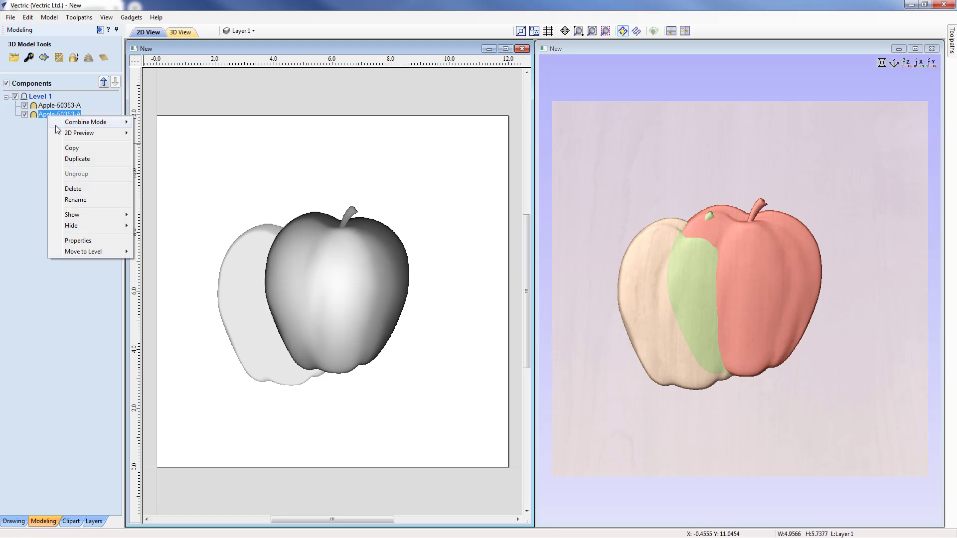
{"action": "left_click", "coordinate": [72, 200]}
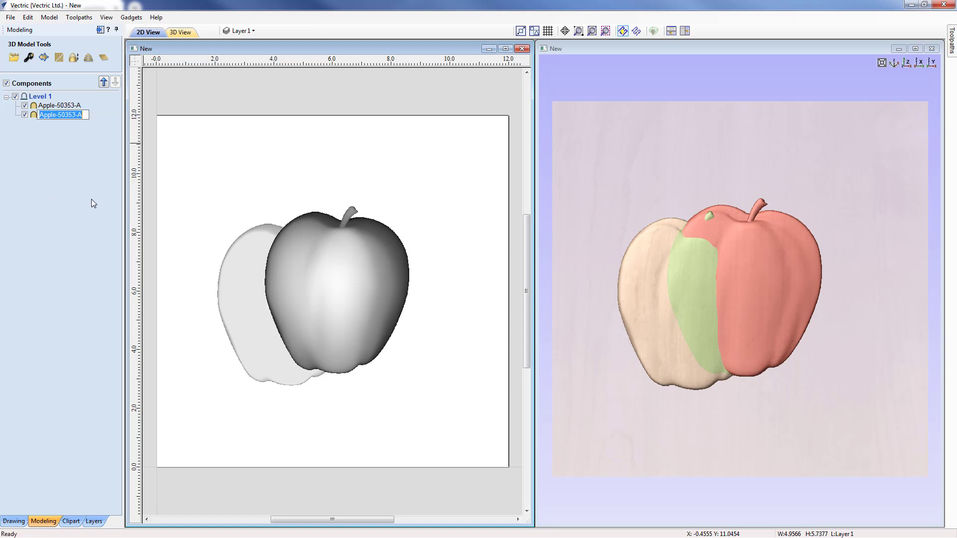
{"action": "type", "text": "Apple1"}
- Rename the upper apple component in the component list as Apple2
{"action": "left_click", "coordinate": [36, 106]}
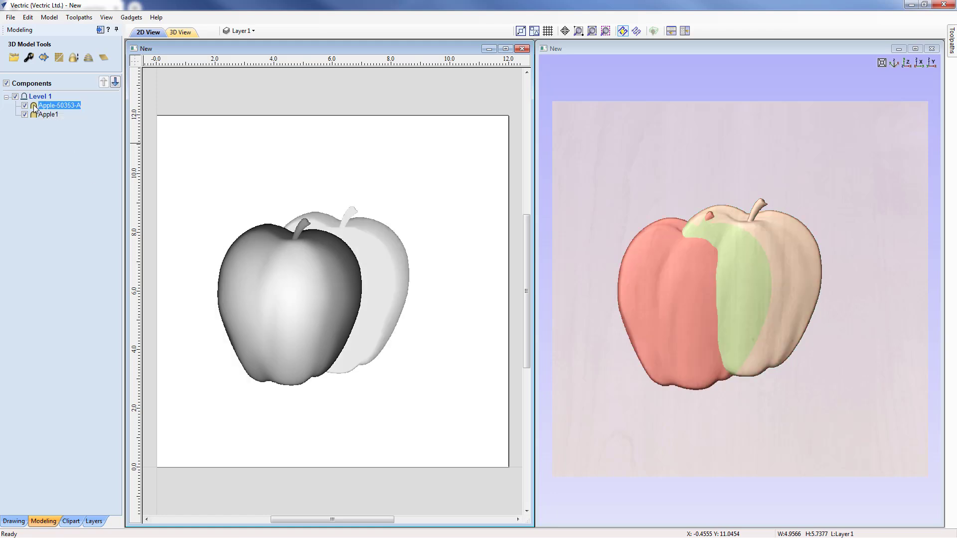
{"action": "right_click", "coordinate": [35, 107]}
{"action": "left_click", "coordinate": [69, 190]}
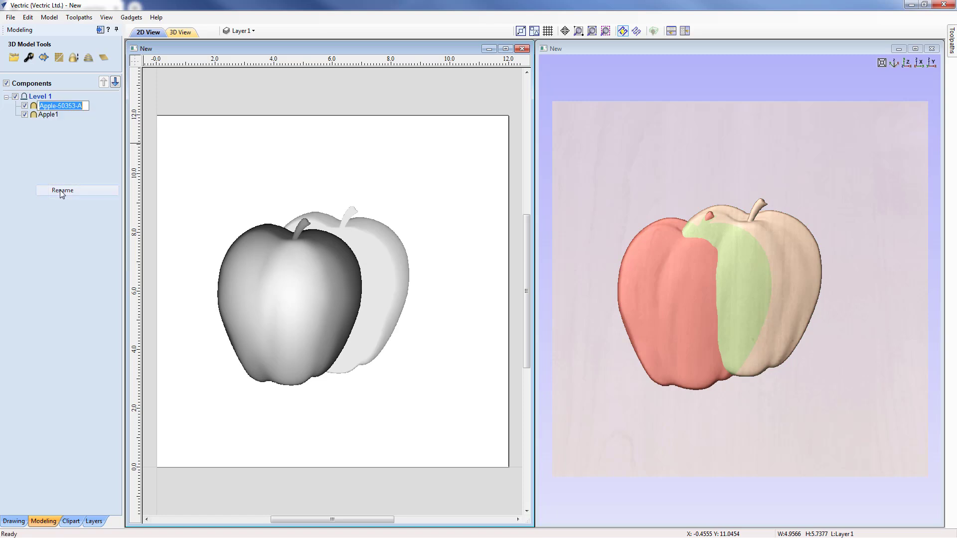
{"action": "type", "text": "App"}
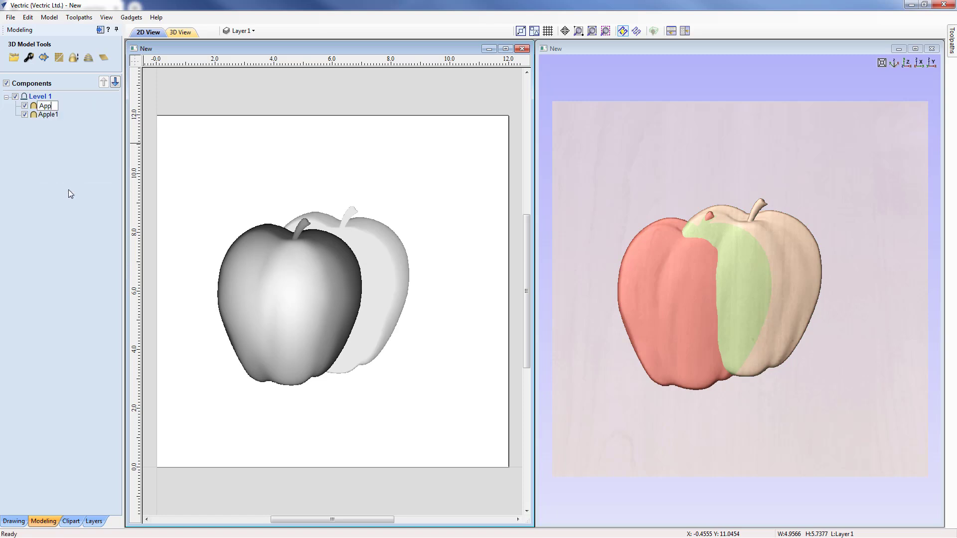
{"action": "type", "text": "le2"}
{"action": "left_click", "coordinate": [68, 189]}
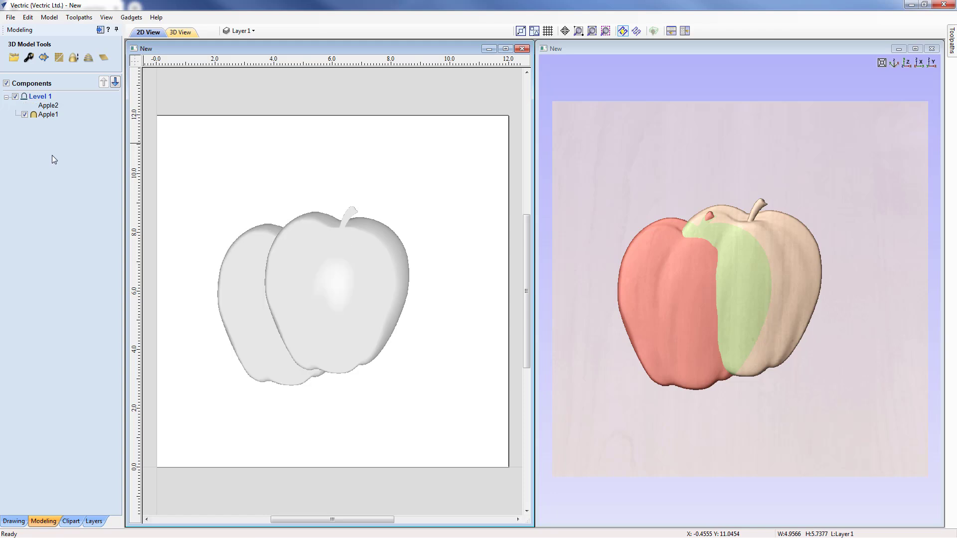
- Show only the Apple1 component, and show all components again
{"action": "right_click", "coordinate": [34, 116]}
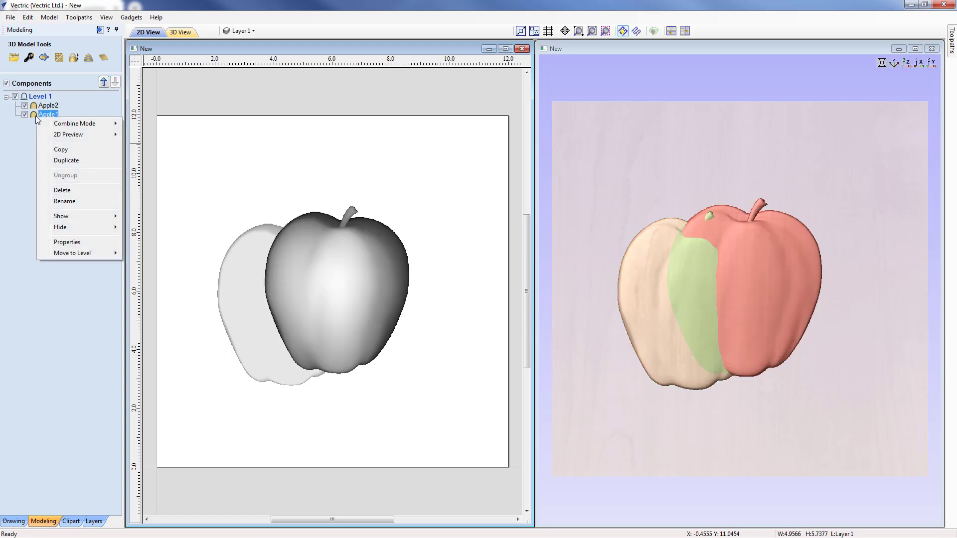
{"action": "mouse_move", "coordinate": [65, 217]}
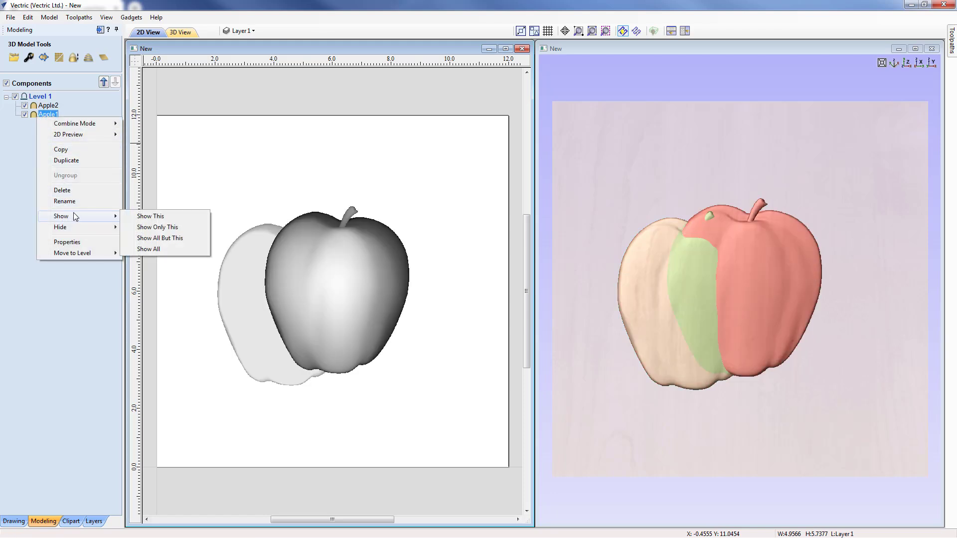
{"action": "left_click", "coordinate": [153, 227]}
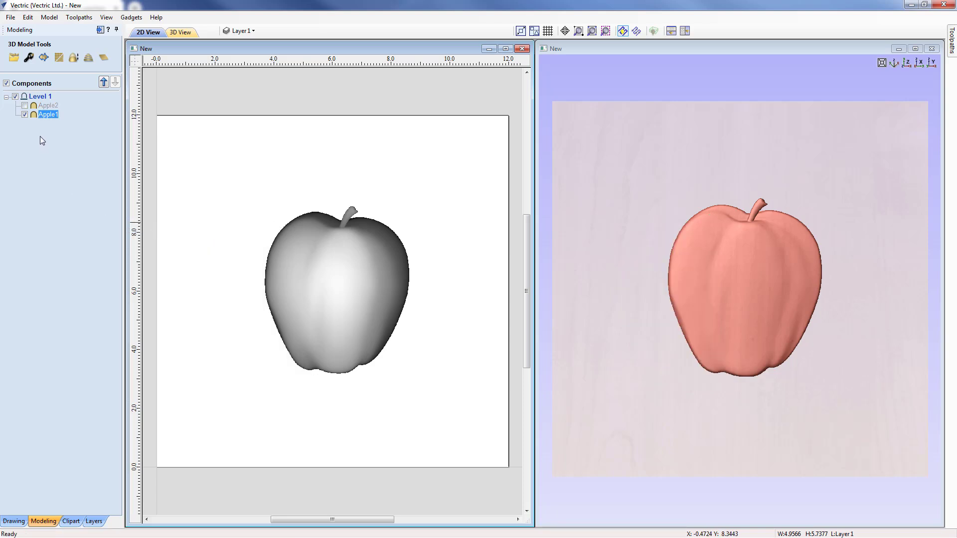
{"action": "right_click", "coordinate": [35, 116]}
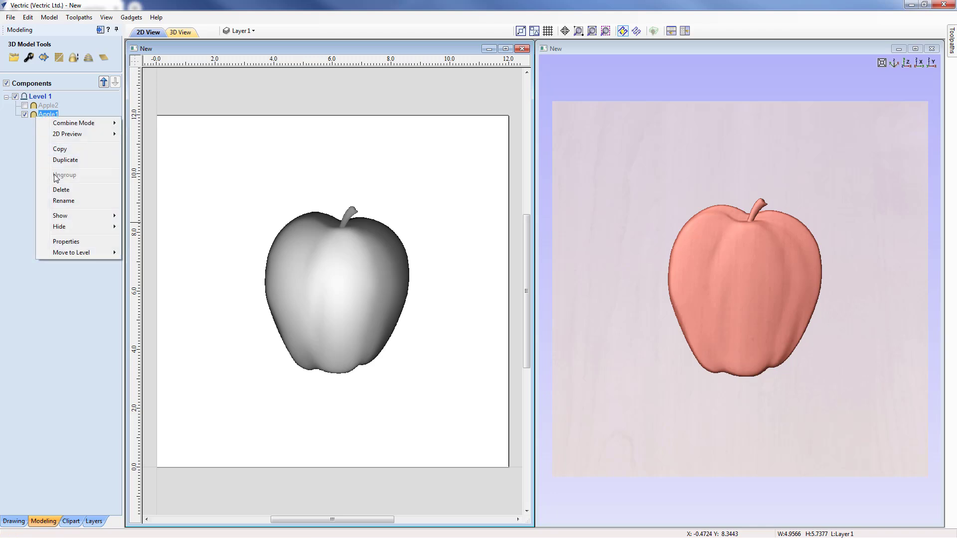
{"action": "left_click", "coordinate": [152, 249]}
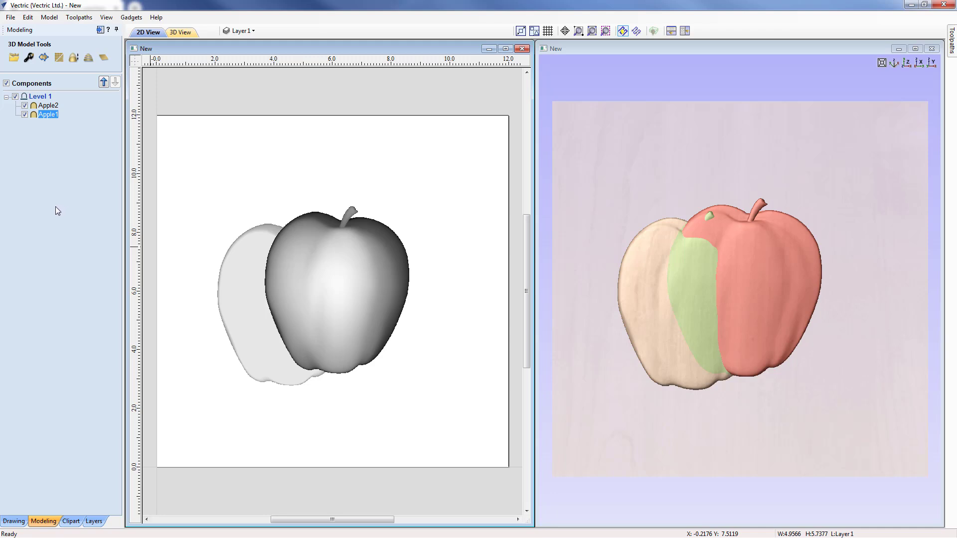
- Review the Hide choices for Apple1, and open and close its Component Properties
{"action": "right_click", "coordinate": [34, 115]}
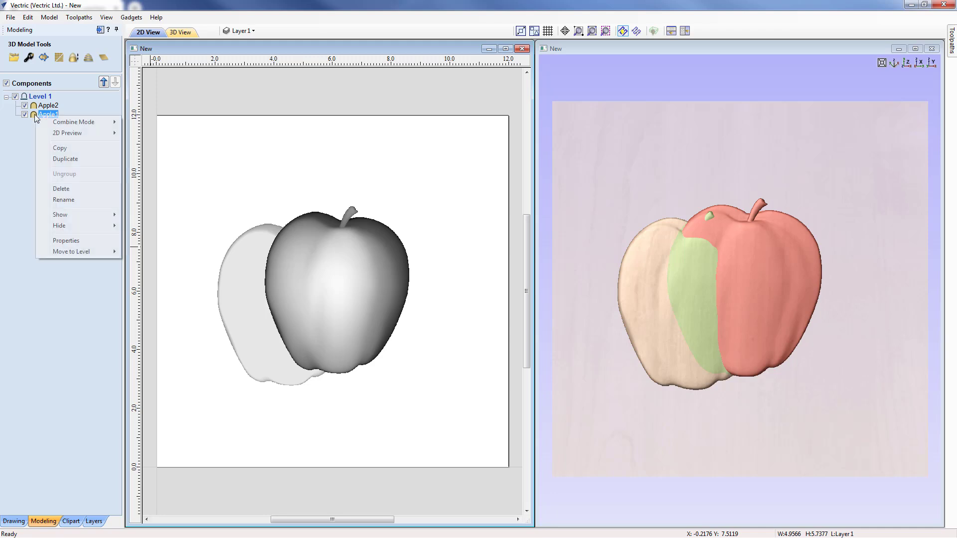
{"action": "mouse_move", "coordinate": [83, 227]}
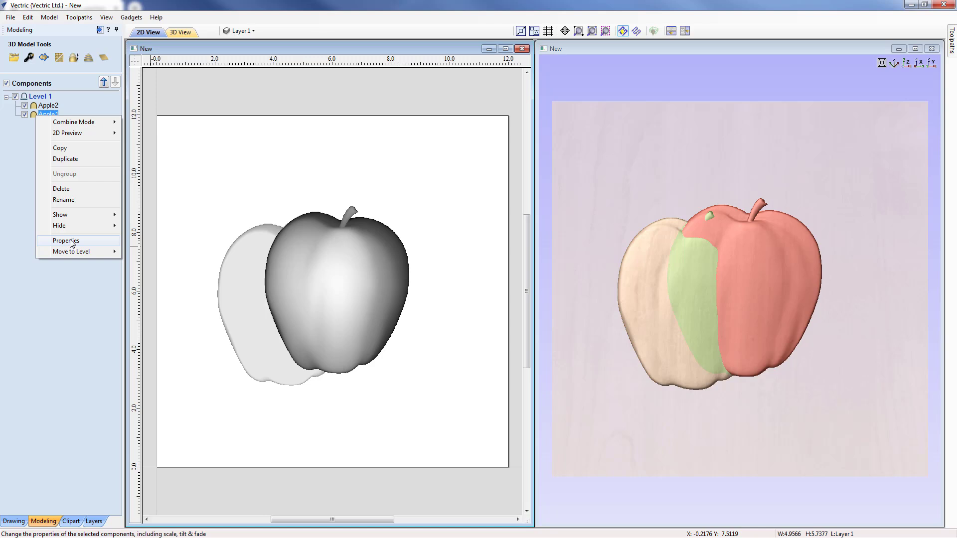
{"action": "left_click", "coordinate": [66, 240]}
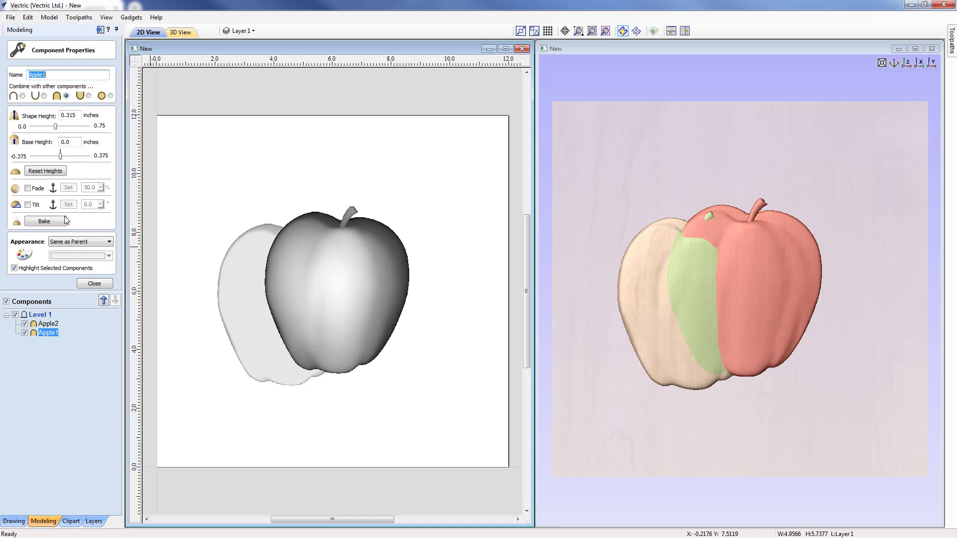
{"action": "left_click", "coordinate": [94, 284]}
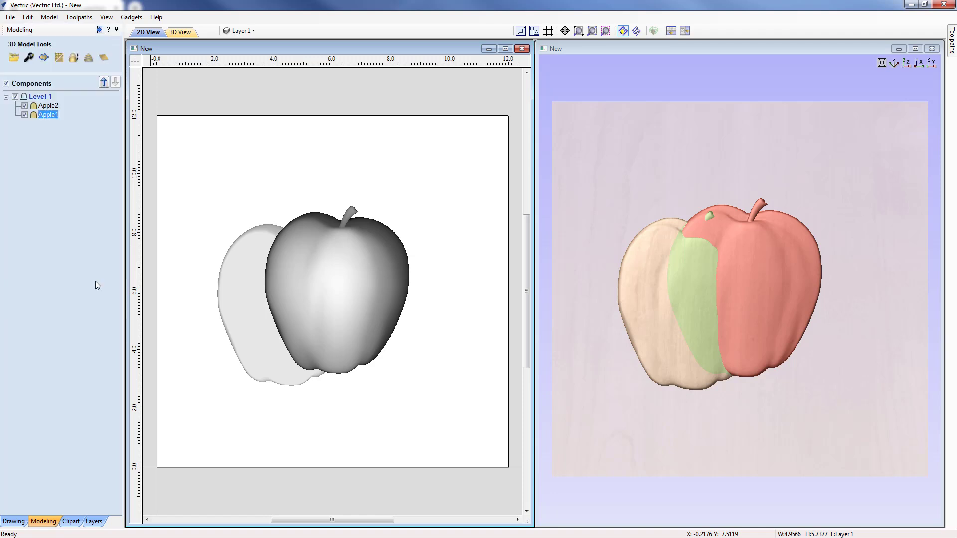
- Open the Component Properties of Apple1 two more times, closing them each time without editing anything
{"action": "double_click", "coordinate": [44, 115]}
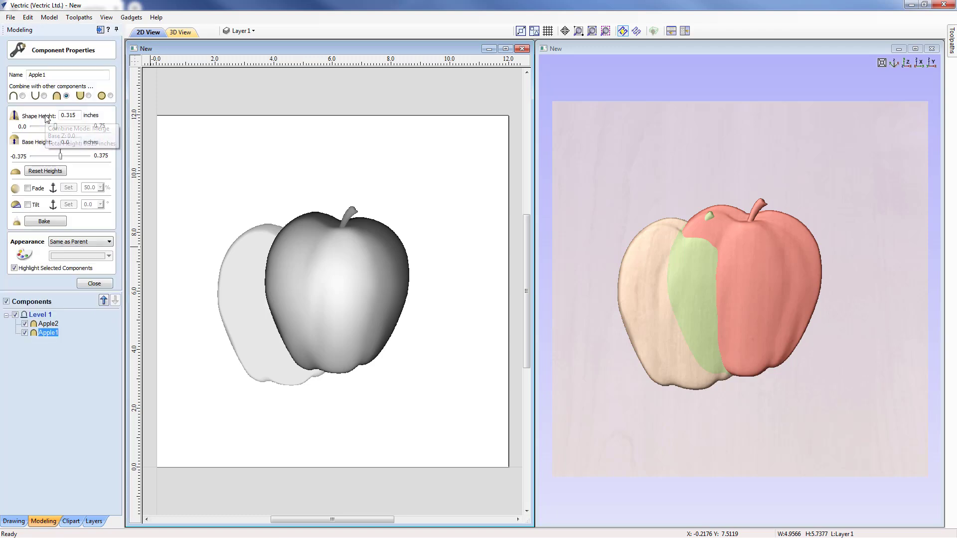
{"action": "left_click", "coordinate": [89, 283]}
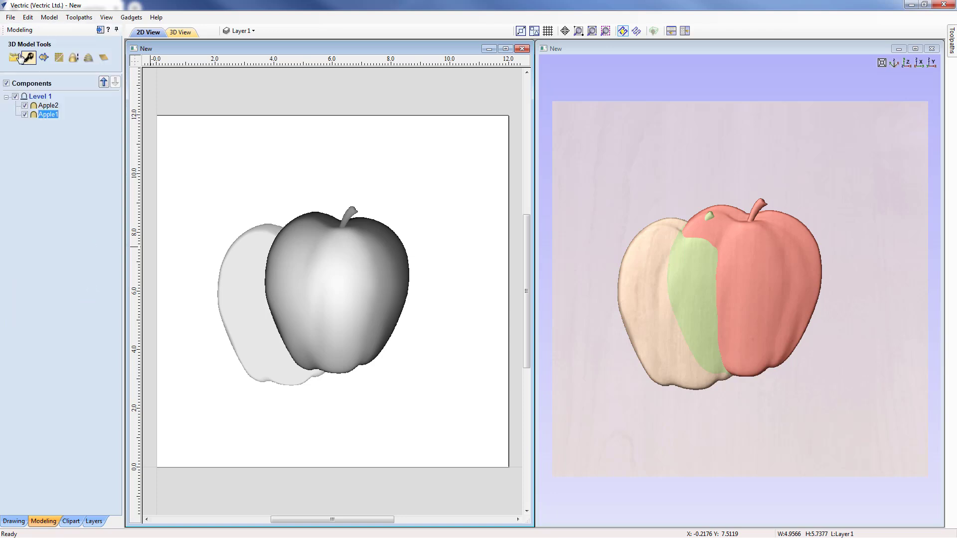
{"action": "mouse_move", "coordinate": [34, 115]}
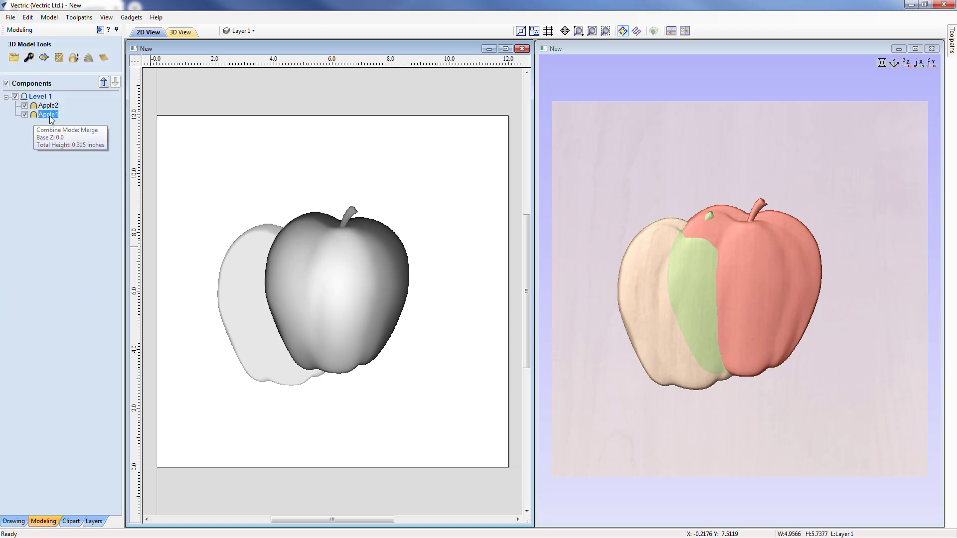
{"action": "left_click", "coordinate": [30, 58]}
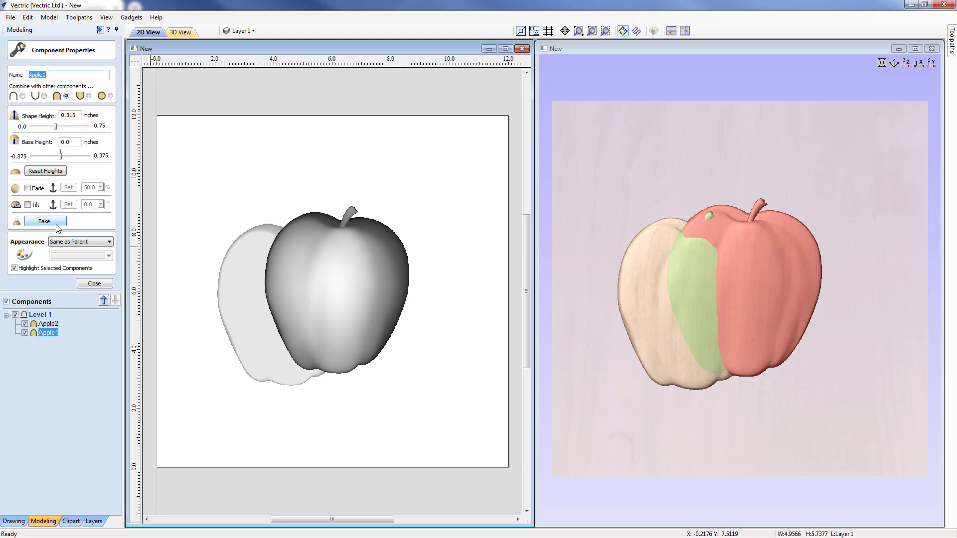
{"action": "left_click", "coordinate": [87, 284]}
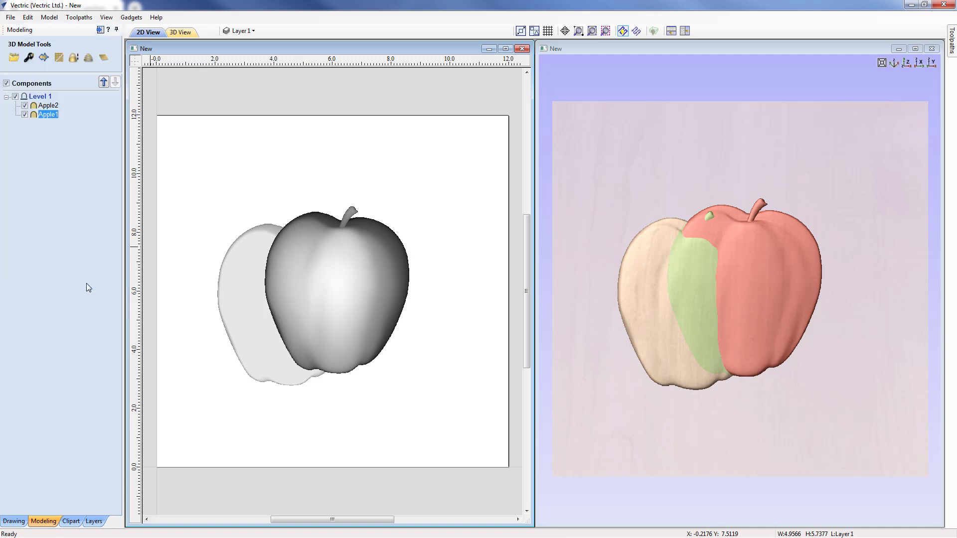
- Select Apple1 for transforming, and open and close its combine, height, fade and tilt settings in the 3D view
{"action": "left_click", "coordinate": [387, 232]}
{"action": "left_click", "coordinate": [744, 387]}
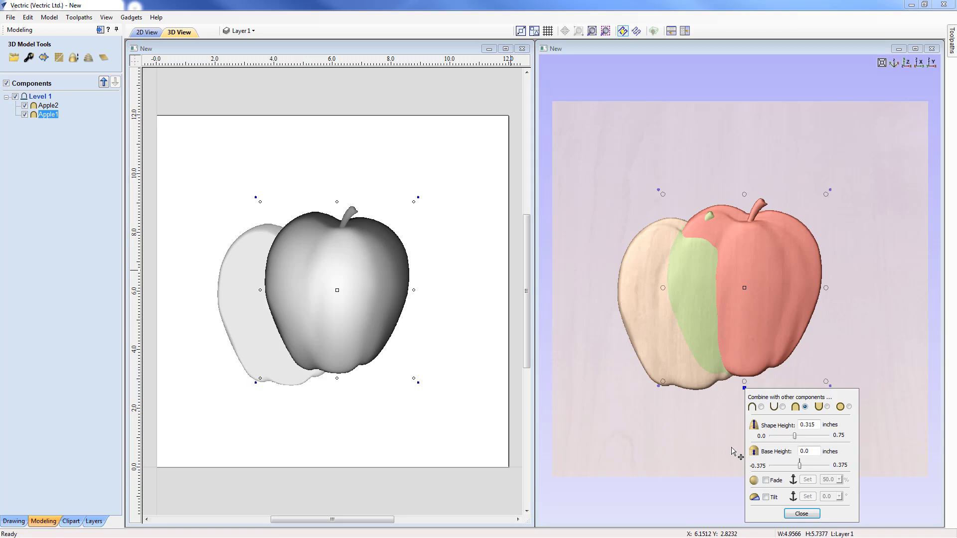
{"action": "left_click", "coordinate": [800, 513]}
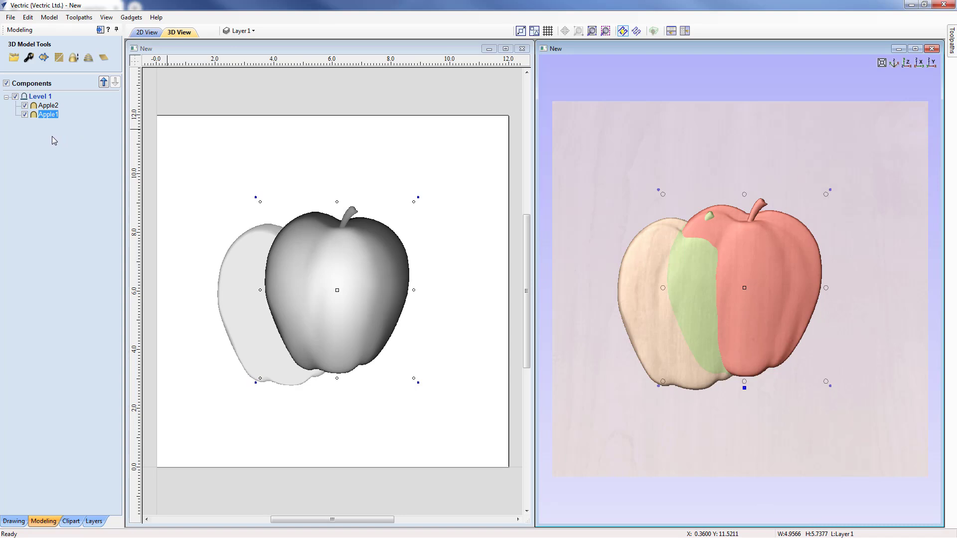
- Review the Move to Level choices for Apple1, keeping the component in Level 1
{"action": "right_click", "coordinate": [36, 115]}
{"action": "mouse_move", "coordinate": [70, 252]}
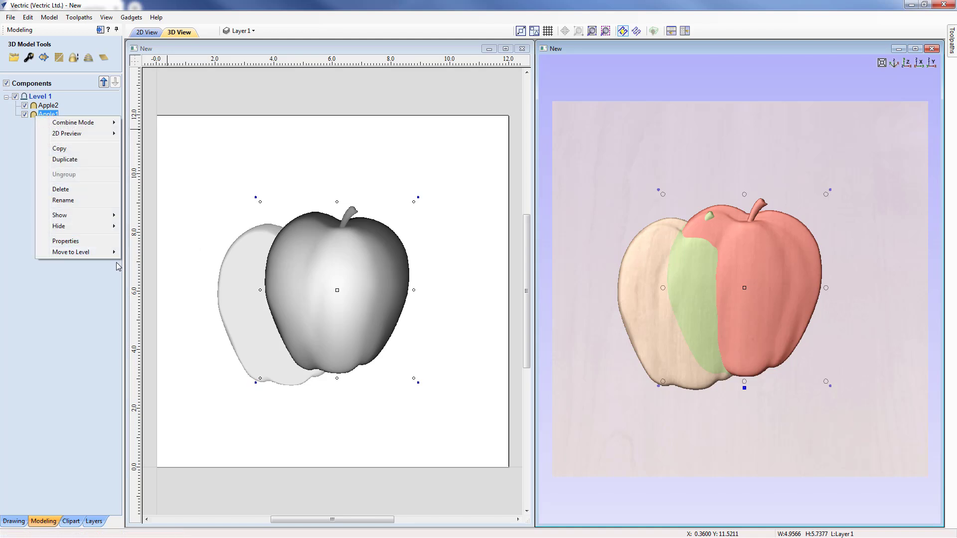
{"action": "mouse_move", "coordinate": [114, 257]}
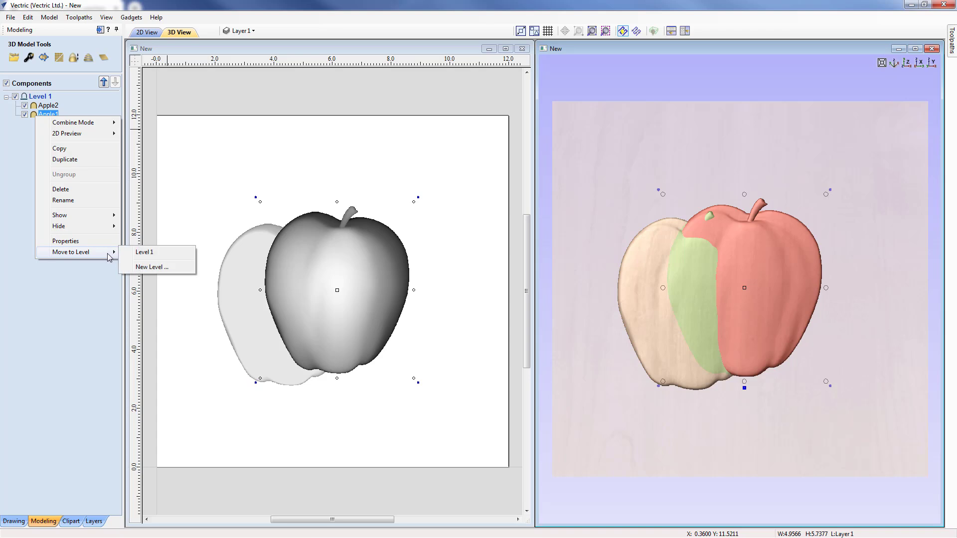
{"action": "left_click", "coordinate": [144, 252]}
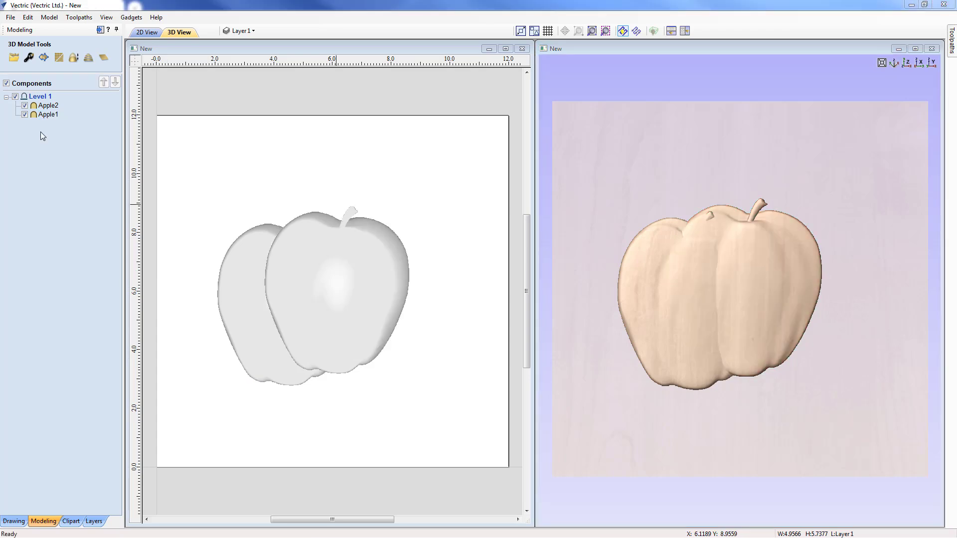
- Review the combine and mirror options of Level 1, and rename the level to Apples
{"action": "right_click", "coordinate": [37, 99]}
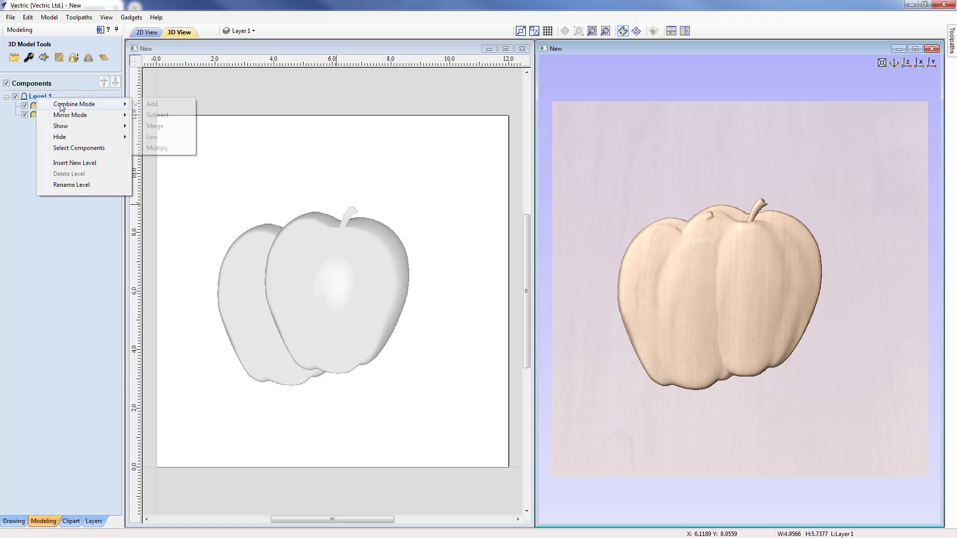
{"action": "mouse_move", "coordinate": [59, 106]}
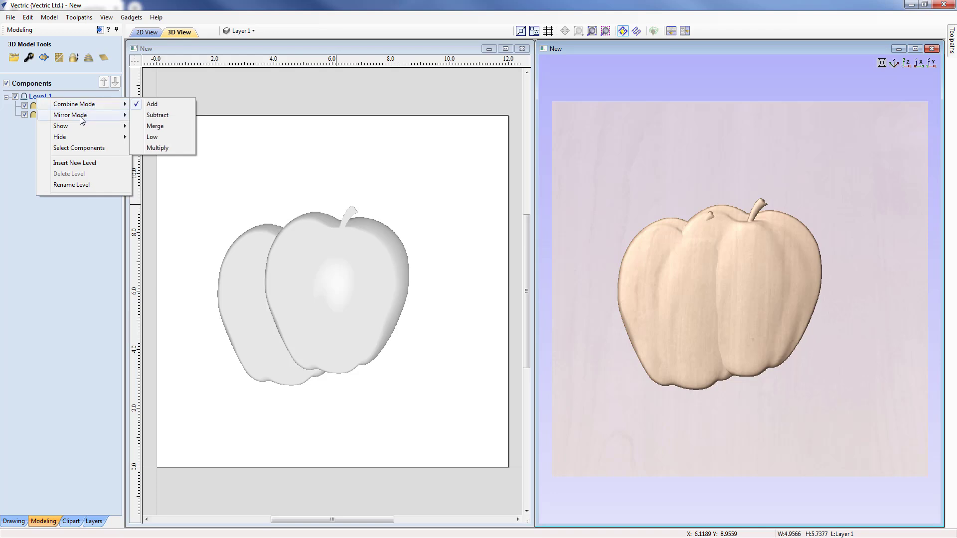
{"action": "mouse_move", "coordinate": [82, 120]}
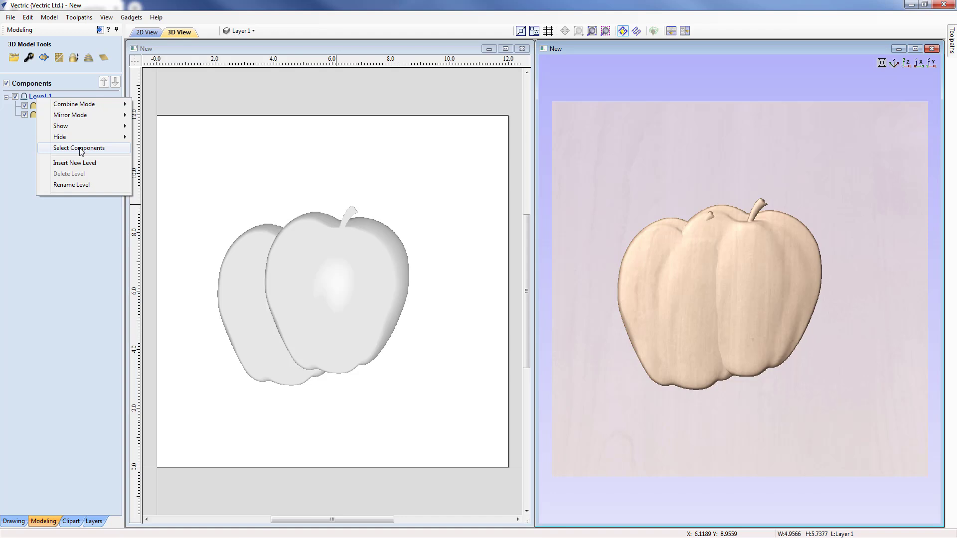
{"action": "left_click", "coordinate": [71, 185]}
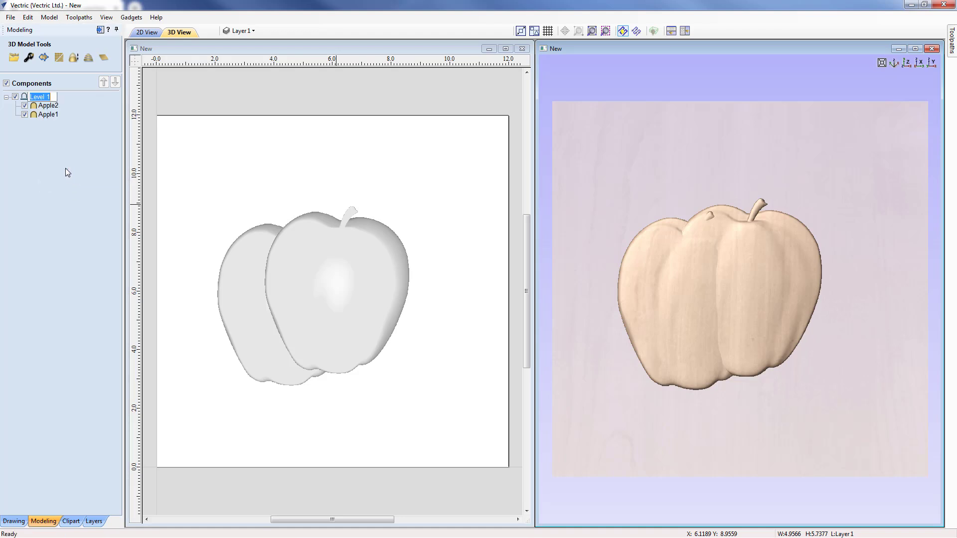
{"action": "type", "text": "Apples"}
{"action": "key", "text": "Return"}
- Insert a new level above Apples, check its combine mode, and delete that level again
{"action": "right_click", "coordinate": [27, 98]}
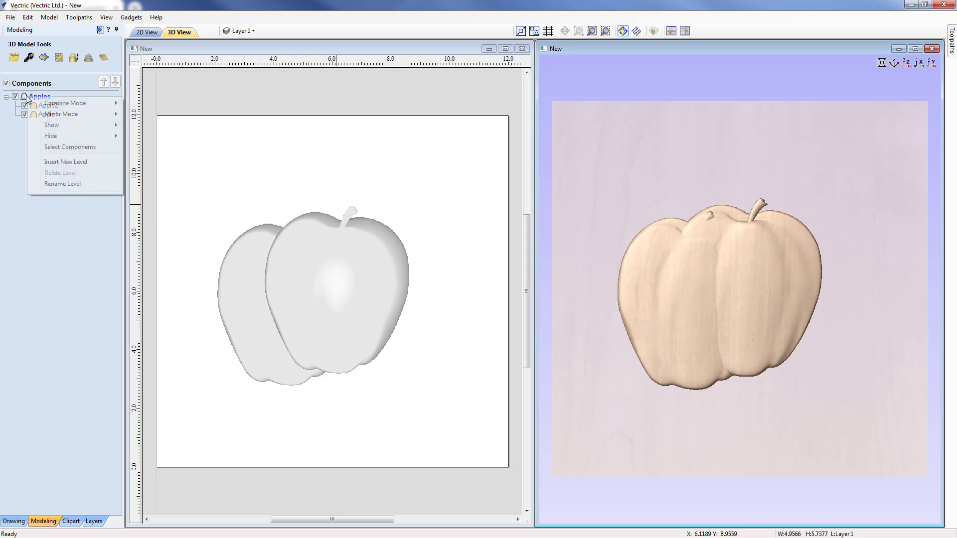
{"action": "left_click", "coordinate": [64, 162]}
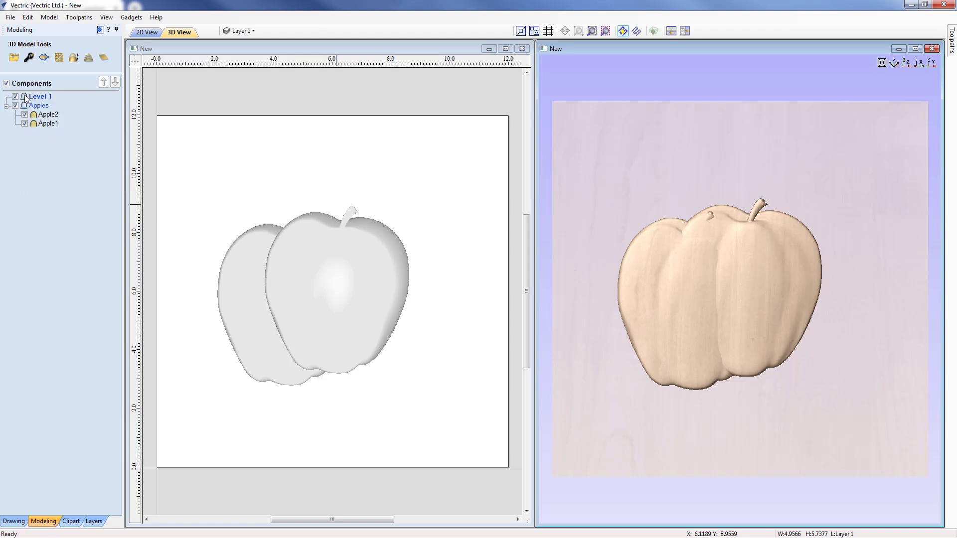
{"action": "mouse_move", "coordinate": [25, 99]}
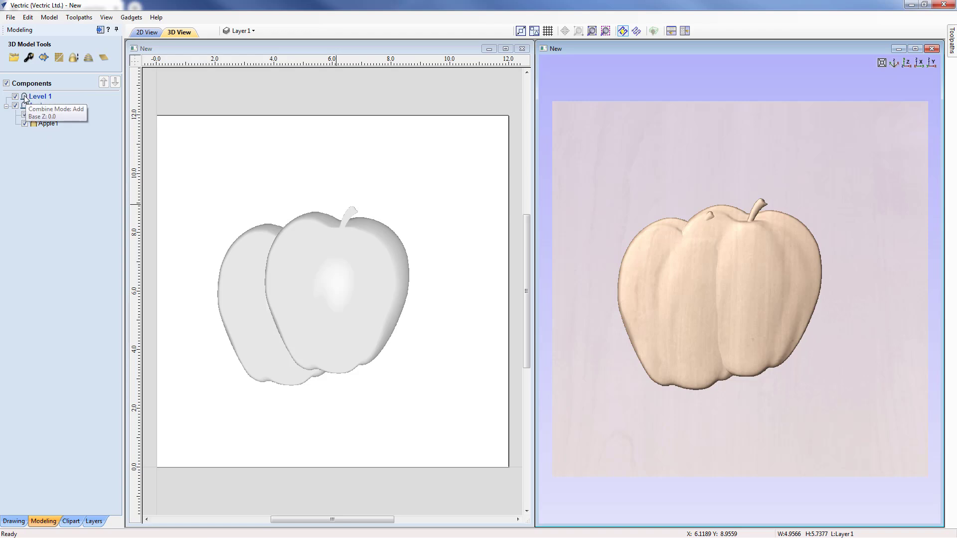
{"action": "right_click", "coordinate": [26, 98]}
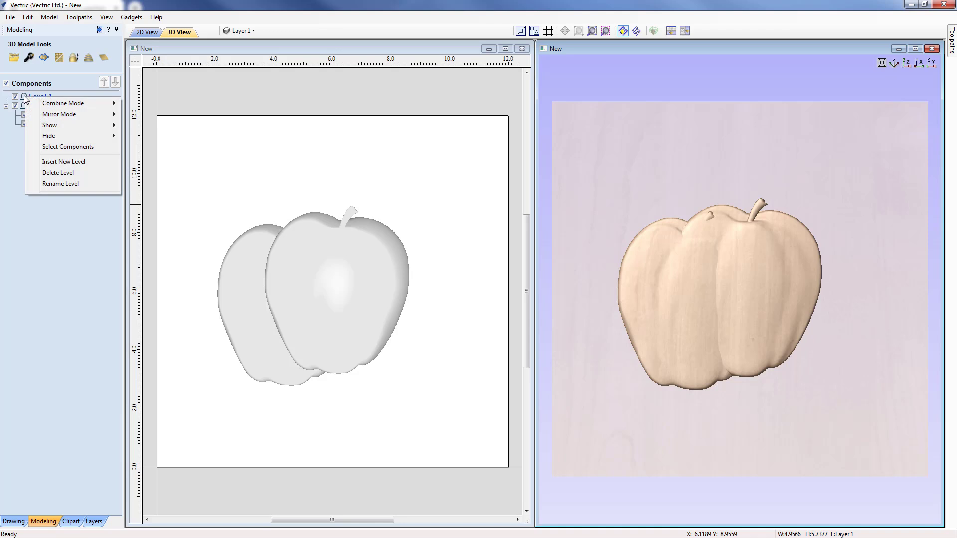
{"action": "left_click", "coordinate": [61, 172]}
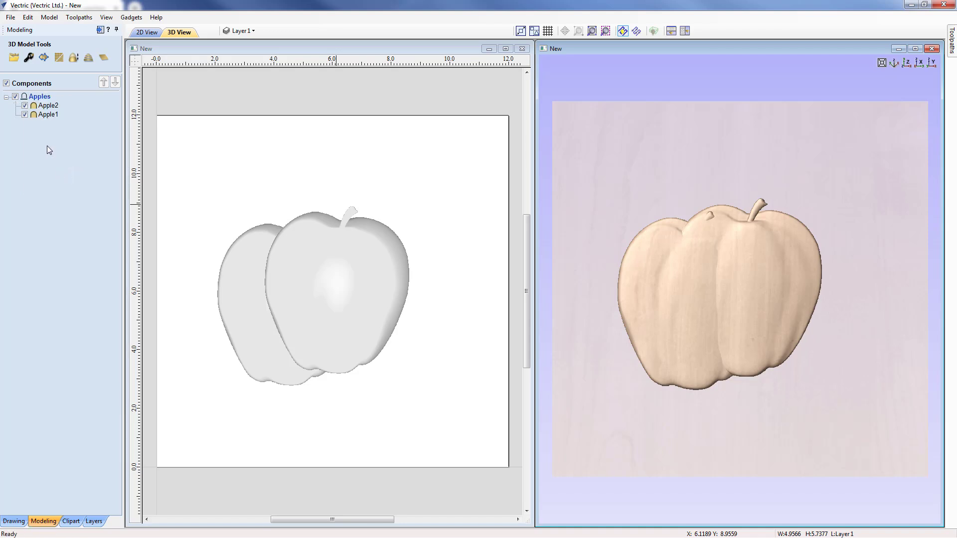
- Close the apple job and open the recent file Crest_Example.crv
{"action": "mouse_move", "coordinate": [50, 120]}
{"action": "key", "text": "F2"}
{"action": "left_click", "coordinate": [11, 18]}
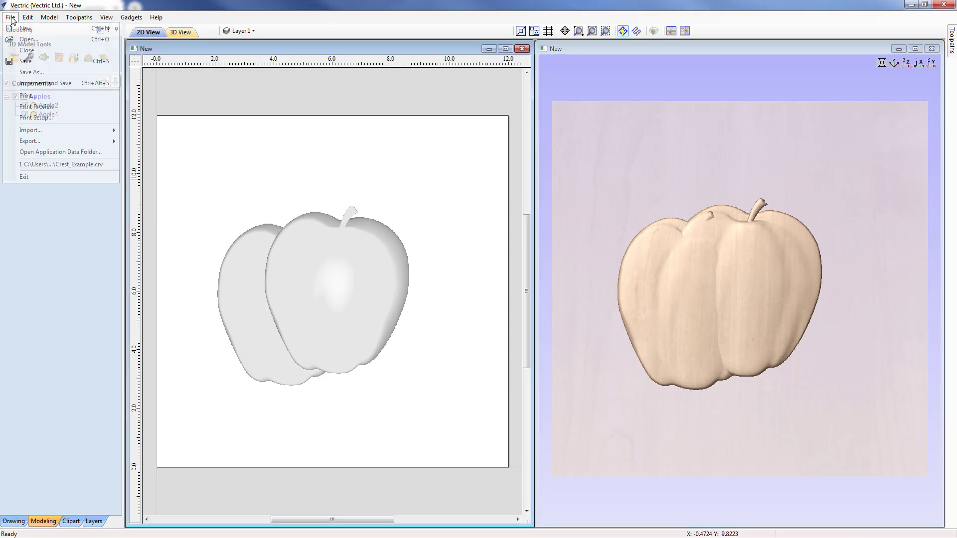
{"action": "left_click", "coordinate": [20, 49]}
{"action": "left_click", "coordinate": [468, 301]}
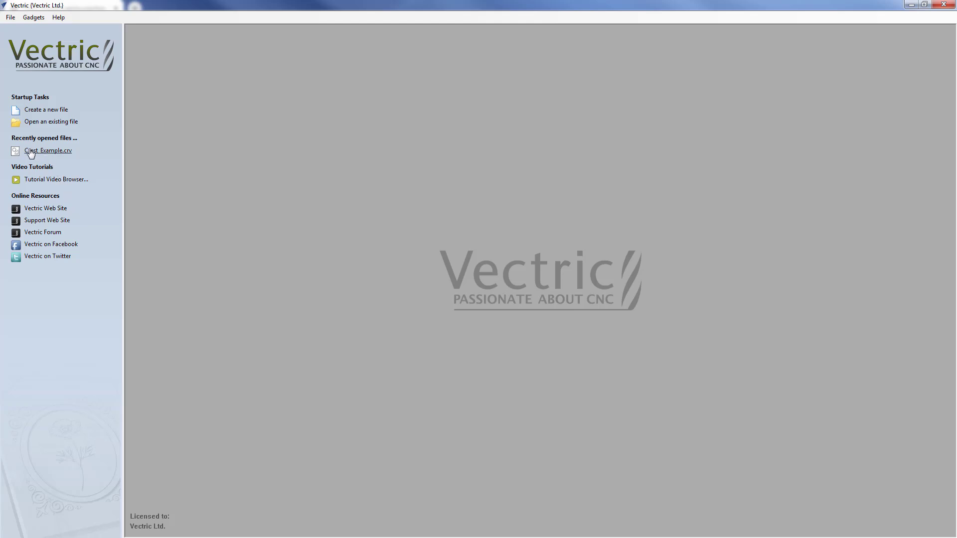
{"action": "left_click", "coordinate": [56, 150]}
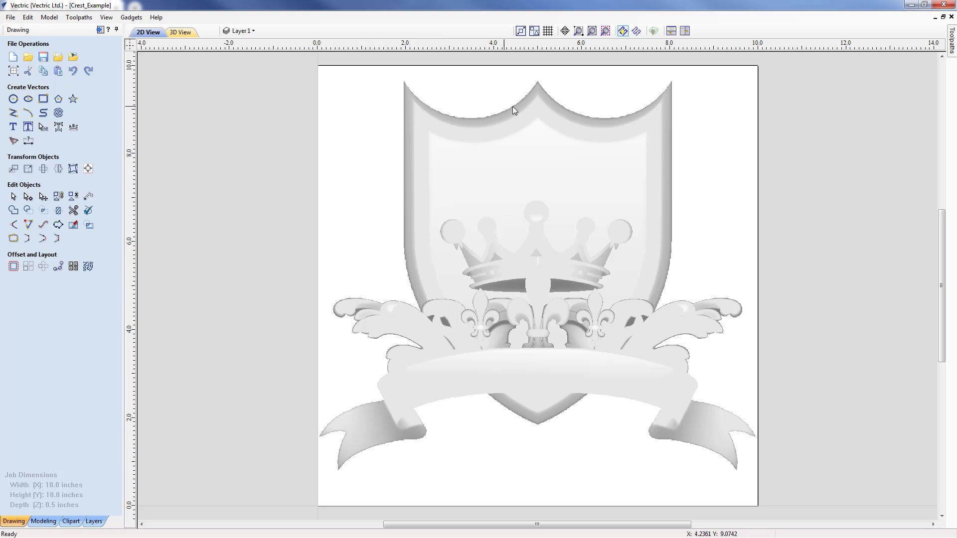
- Show the crest in side-by-side 2D and 3D views and display its component list
{"action": "left_click", "coordinate": [685, 31]}
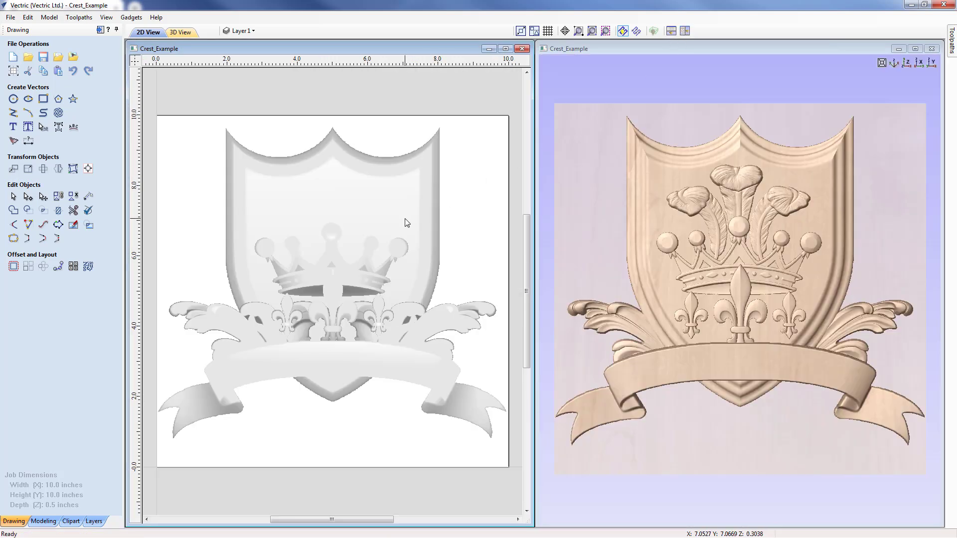
{"action": "mouse_move", "coordinate": [703, 455]}
{"action": "left_mouse_down"}
{"action": "mouse_move", "coordinate": [786, 381]}
{"action": "mouse_move", "coordinate": [647, 377]}
{"action": "mouse_move", "coordinate": [630, 402]}
{"action": "mouse_move", "coordinate": [695, 327]}
{"action": "mouse_move", "coordinate": [818, 329]}
{"action": "mouse_move", "coordinate": [716, 325]}
{"action": "mouse_move", "coordinate": [712, 442]}
{"action": "left_mouse_up"}
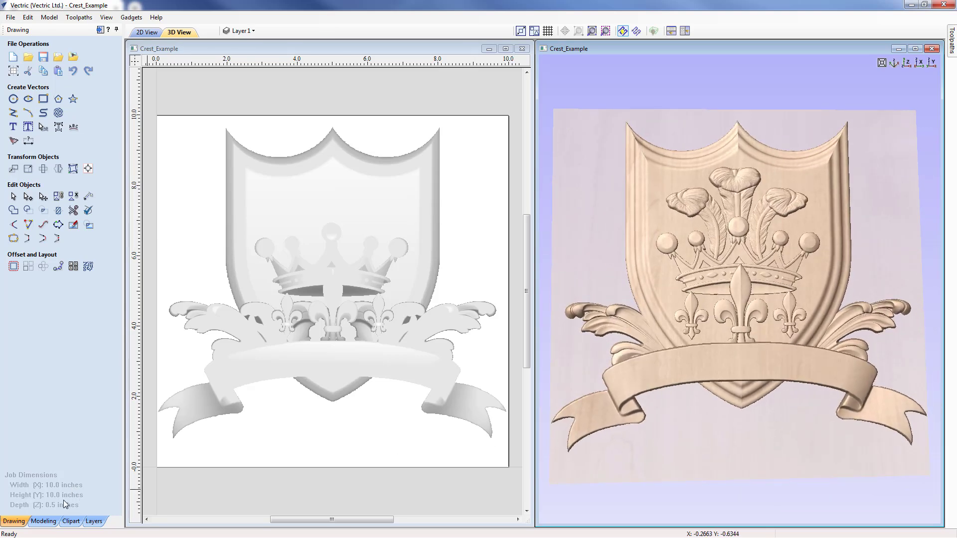
{"action": "left_click", "coordinate": [43, 521]}
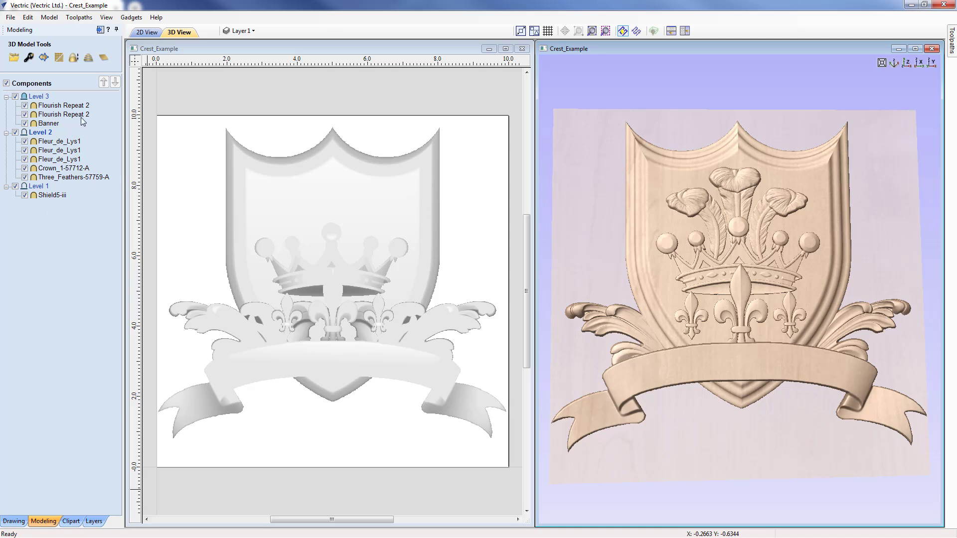
- Examine the components in the crest's three levels and inspect the 3D model, finishing with a view straight down the Z axis
{"action": "mouse_move", "coordinate": [49, 202]}
{"action": "mouse_move", "coordinate": [67, 180]}
{"action": "mouse_move", "coordinate": [37, 176]}
{"action": "mouse_move", "coordinate": [48, 135]}
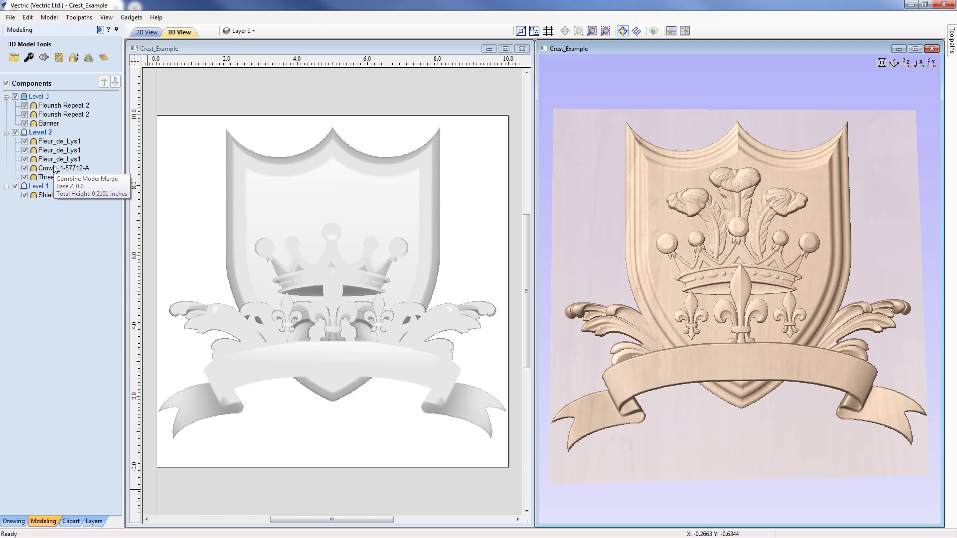
{"action": "left_click_drag", "start_coordinate": [558, 349], "coordinate": [546, 344]}
{"action": "left_click_drag", "start_coordinate": [630, 393], "coordinate": [718, 257]}
{"action": "left_click", "coordinate": [904, 63]}
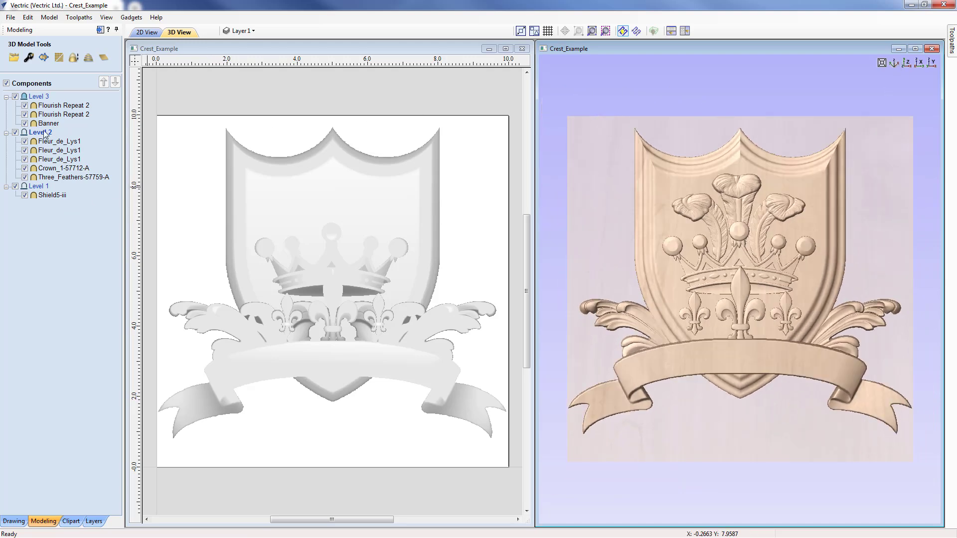
- Hide all components, and show and hide Level 1, Level 2 and Level 3 one at a time
{"action": "left_click", "coordinate": [6, 84]}
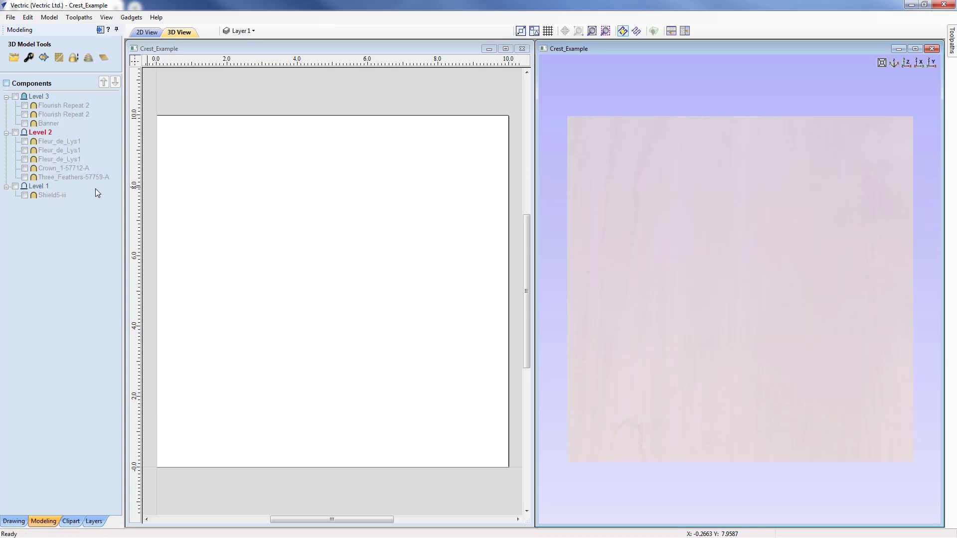
{"action": "left_click", "coordinate": [16, 187]}
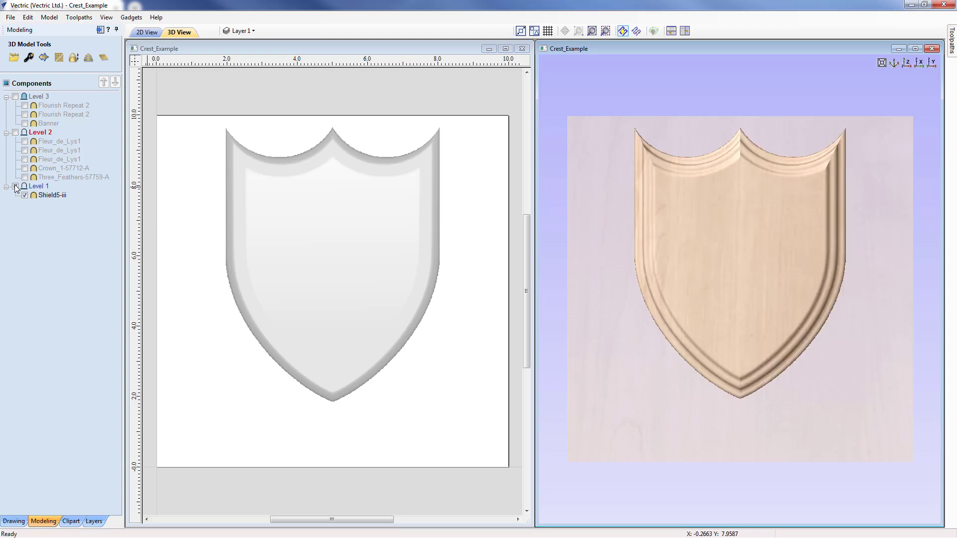
{"action": "left_click", "coordinate": [16, 187]}
{"action": "left_click", "coordinate": [15, 132]}
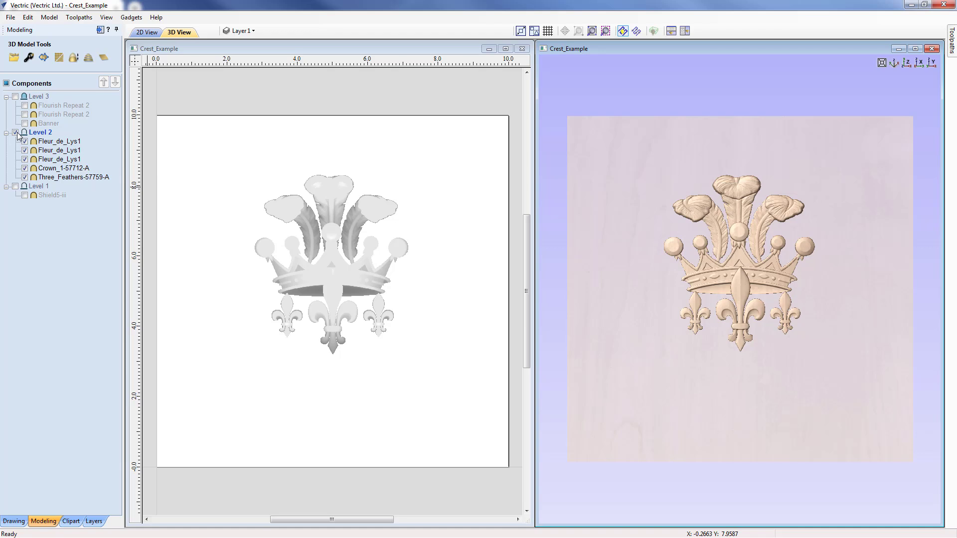
{"action": "left_click", "coordinate": [15, 132]}
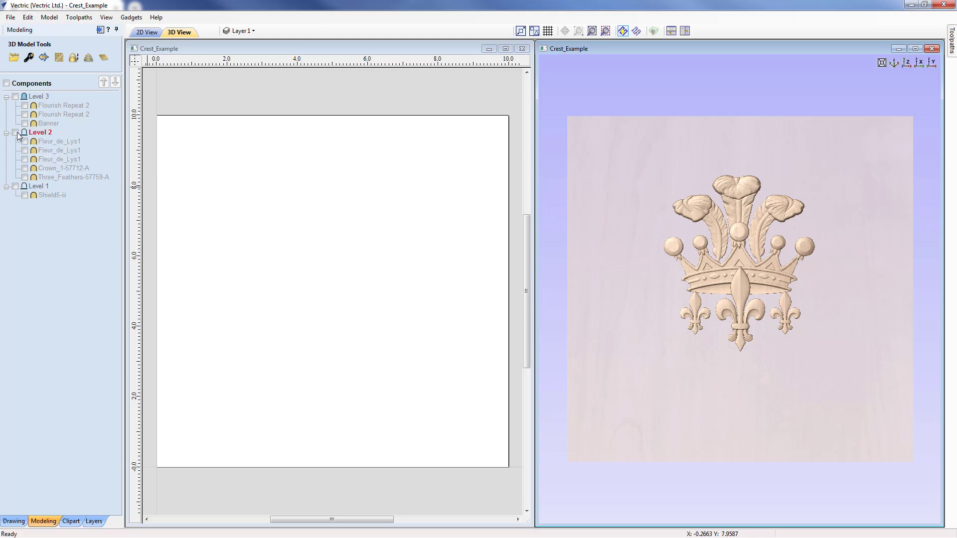
{"action": "left_click", "coordinate": [16, 97]}
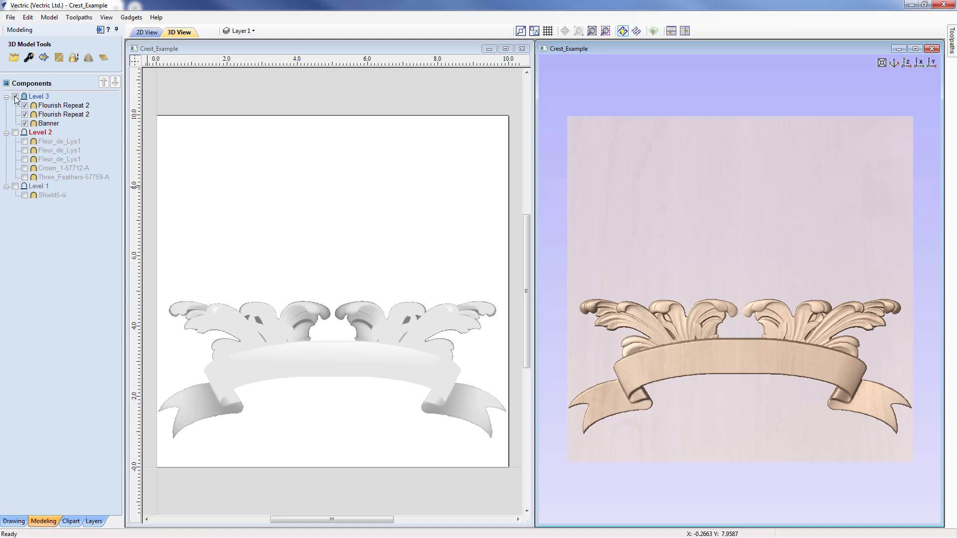
{"action": "left_click", "coordinate": [16, 97]}
- Make Level 2 visible, show only its Three_Feathers-57759-A component, and turn Crown_1-57712-A back on
{"action": "left_click", "coordinate": [15, 133]}
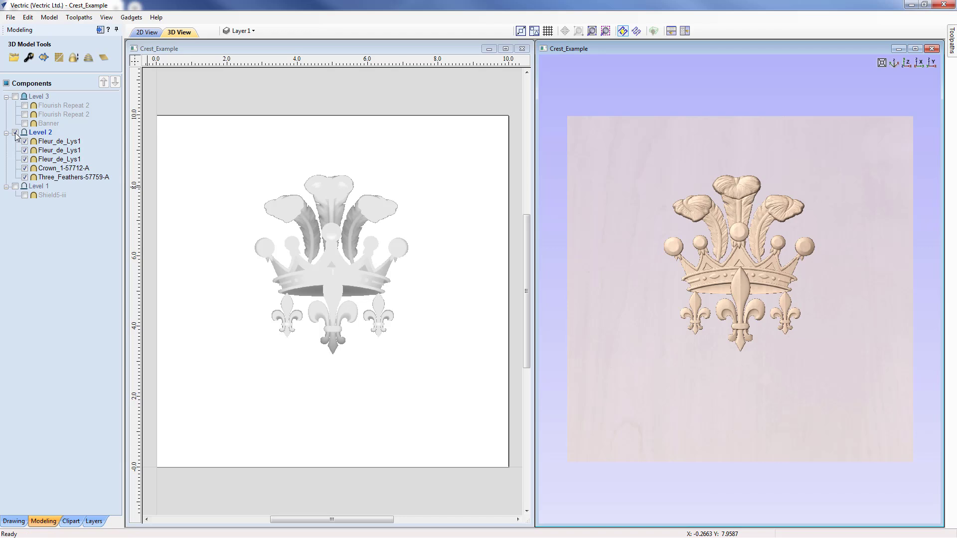
{"action": "mouse_move", "coordinate": [44, 181]}
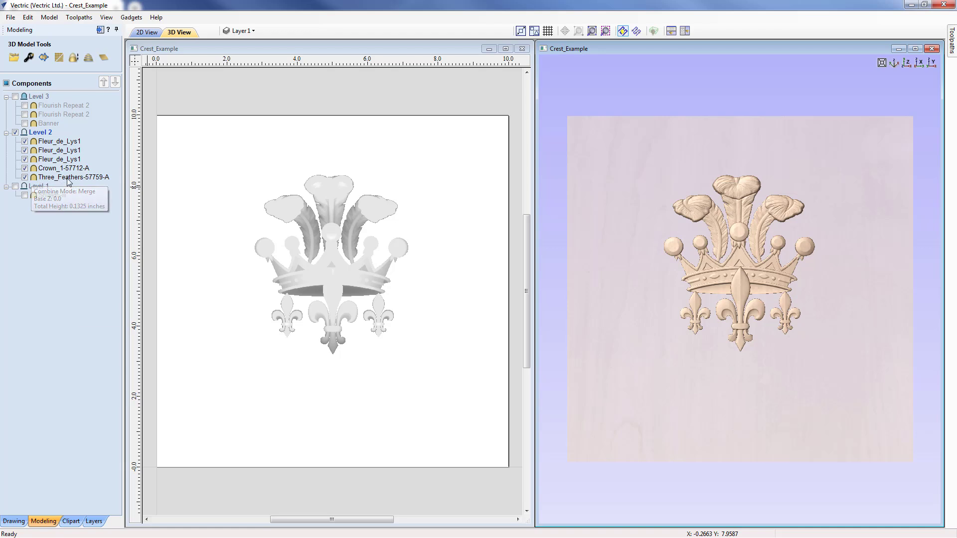
{"action": "right_click", "coordinate": [68, 181]}
{"action": "mouse_move", "coordinate": [105, 281]}
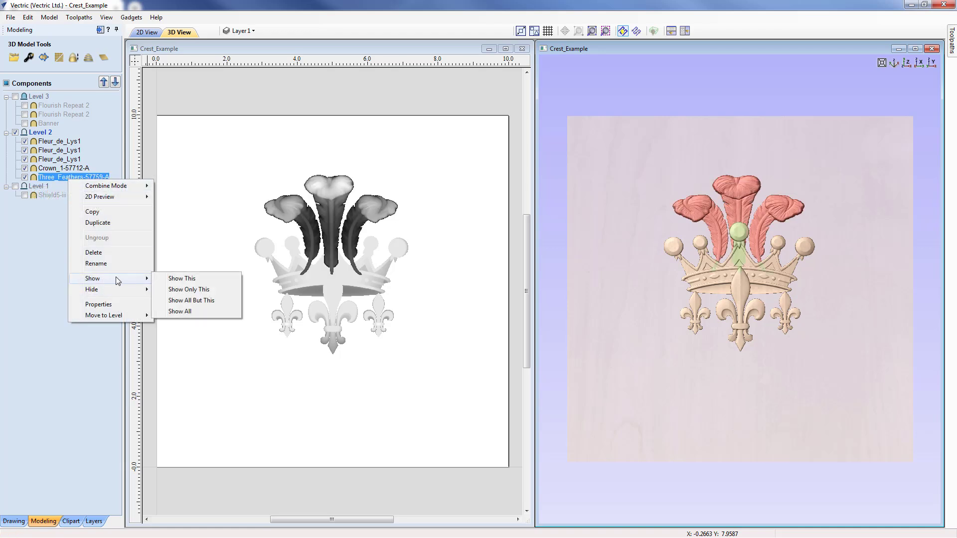
{"action": "left_click", "coordinate": [192, 290]}
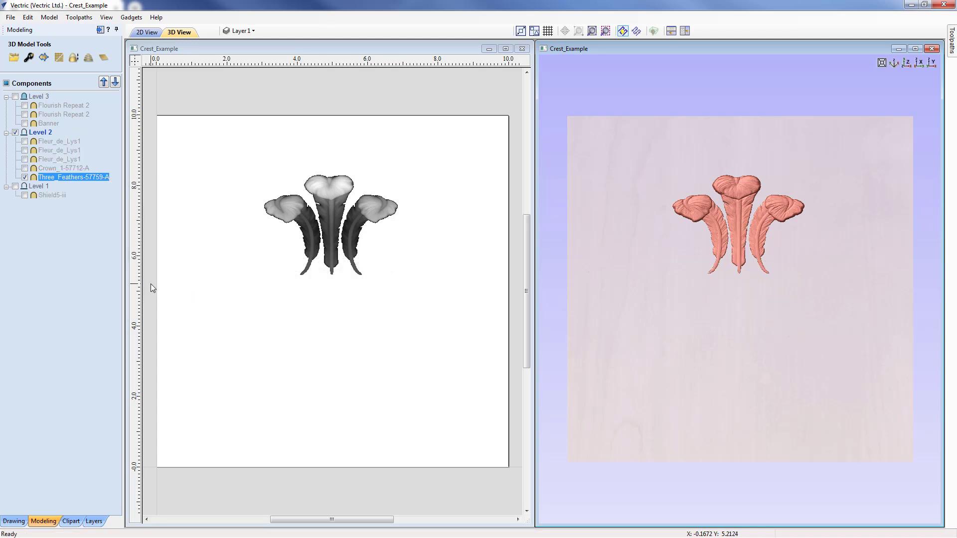
{"action": "left_click", "coordinate": [24, 169]}
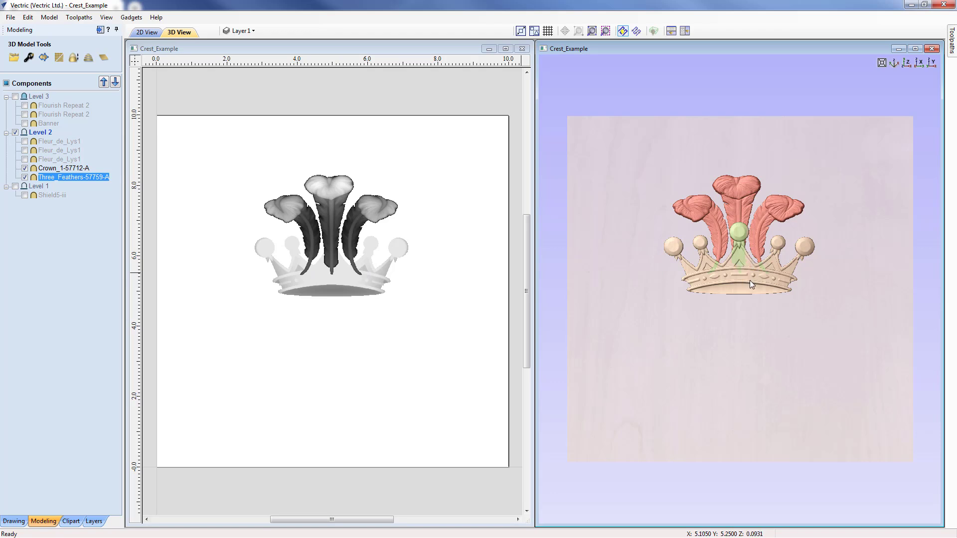
- Examine the overlap of the crown and feathers, and review the crown's Combine Mode choices, keeping Merge
{"action": "scroll", "coordinate": [752, 256], "scroll_direction": "up", "scroll_amount": 5}
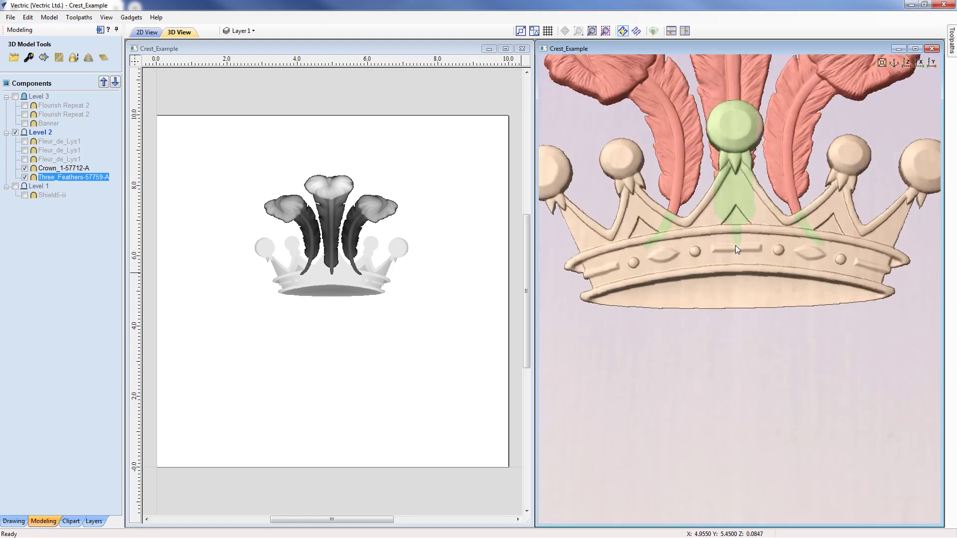
{"action": "middle_click_drag", "start_coordinate": [737, 247], "coordinate": [734, 289]}
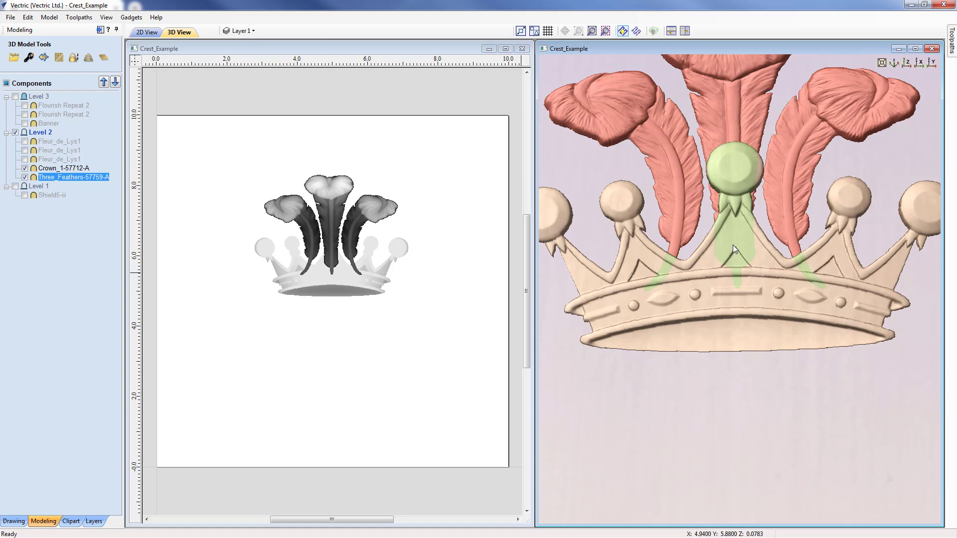
{"action": "right_click", "coordinate": [37, 170]}
{"action": "mouse_move", "coordinate": [90, 177]}
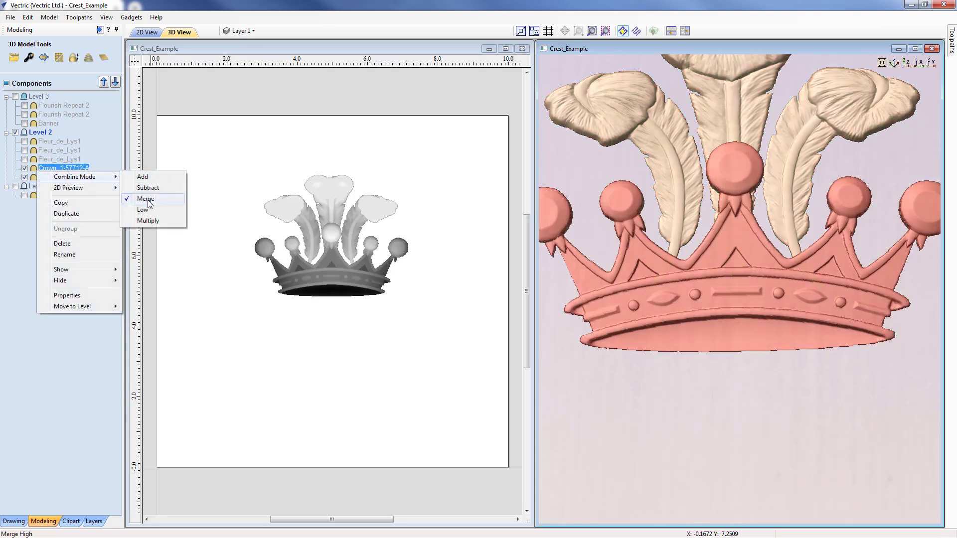
{"action": "left_click", "coordinate": [29, 208]}
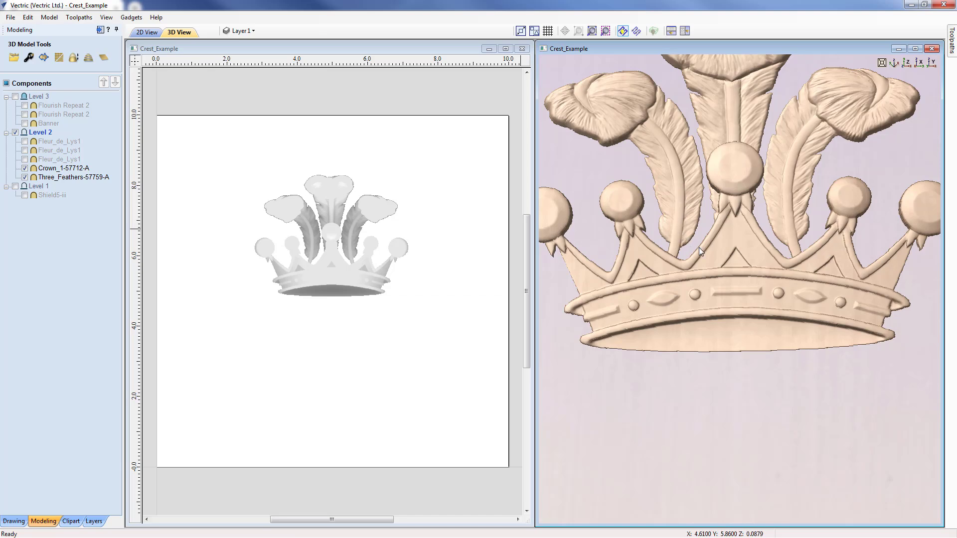
{"action": "mouse_move", "coordinate": [729, 277]}
{"action": "left_mouse_down"}
{"action": "mouse_move", "coordinate": [686, 271]}
{"action": "mouse_move", "coordinate": [691, 260]}
{"action": "mouse_move", "coordinate": [728, 254]}
{"action": "mouse_move", "coordinate": [727, 232]}
{"action": "mouse_move", "coordinate": [726, 274]}
{"action": "left_mouse_up"}
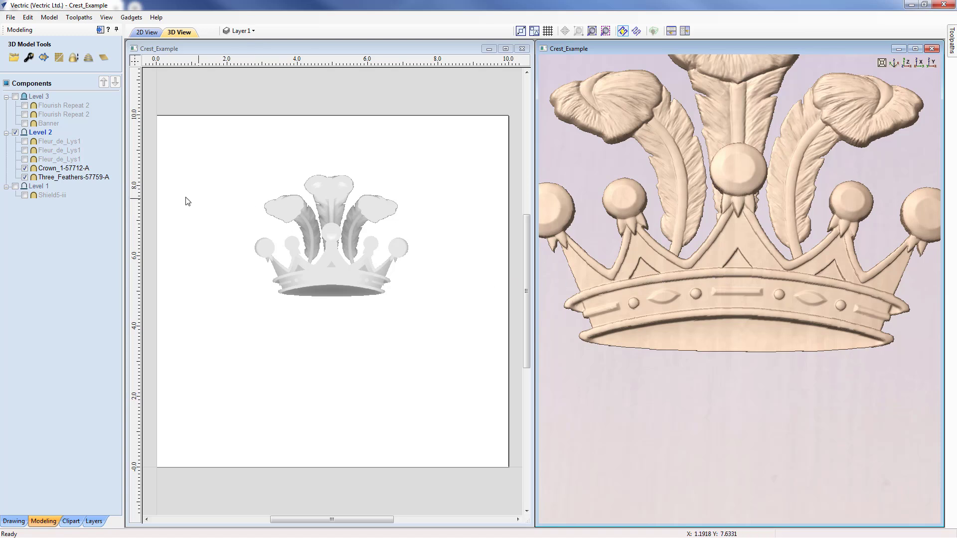
- Set the combine mode of Crown_1-57712-A to Add and deselect the component
{"action": "right_click", "coordinate": [36, 169]}
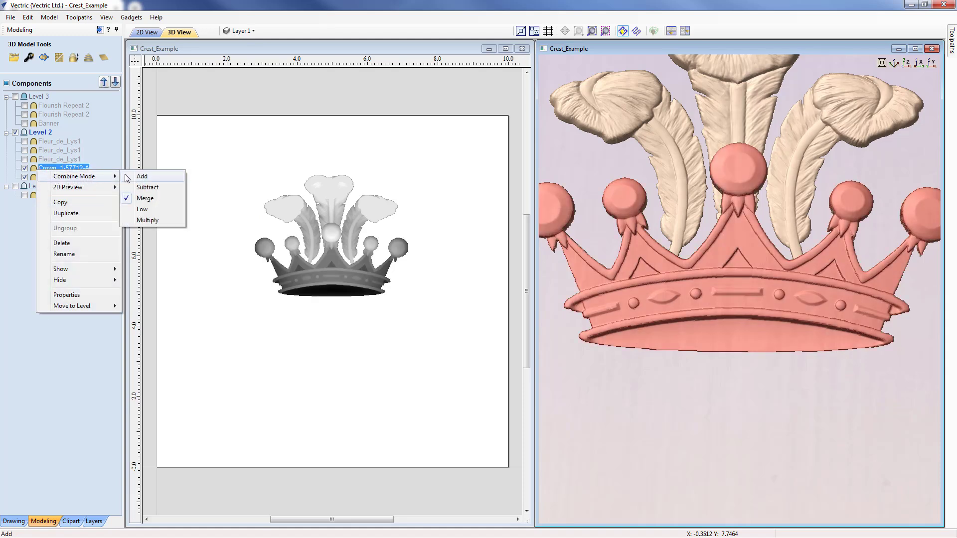
{"action": "left_click", "coordinate": [142, 177]}
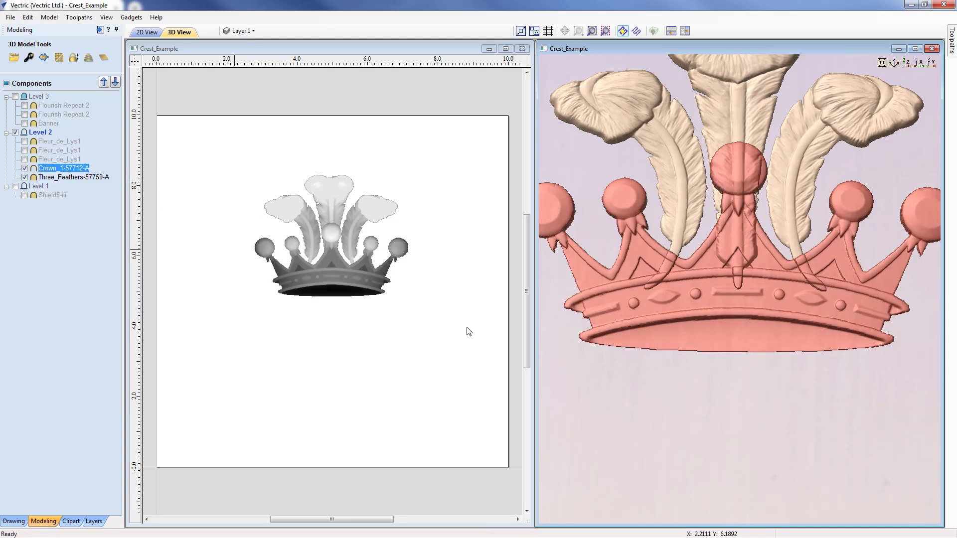
{"action": "left_click", "coordinate": [448, 202]}
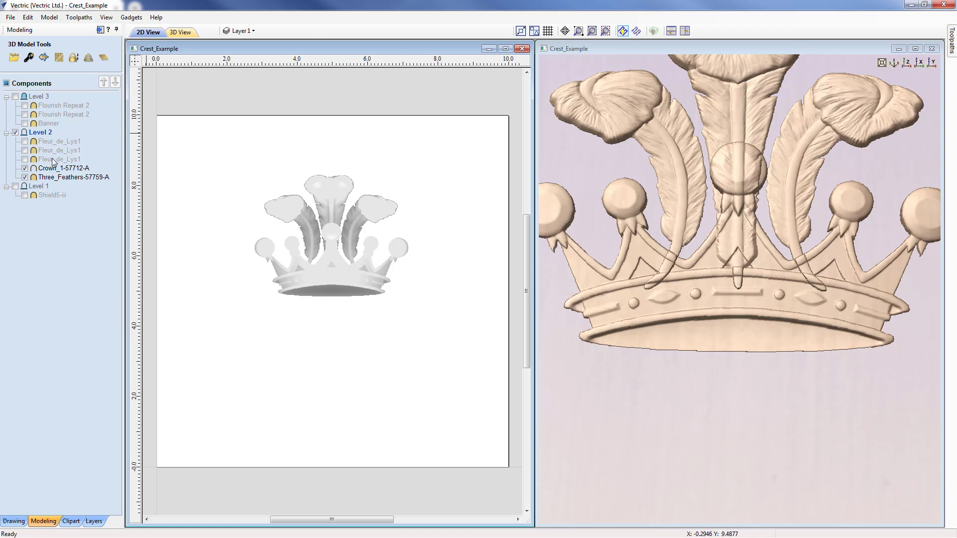
- Set the combine mode of Crown_1-57712-A back to Merge
{"action": "mouse_move", "coordinate": [34, 171]}
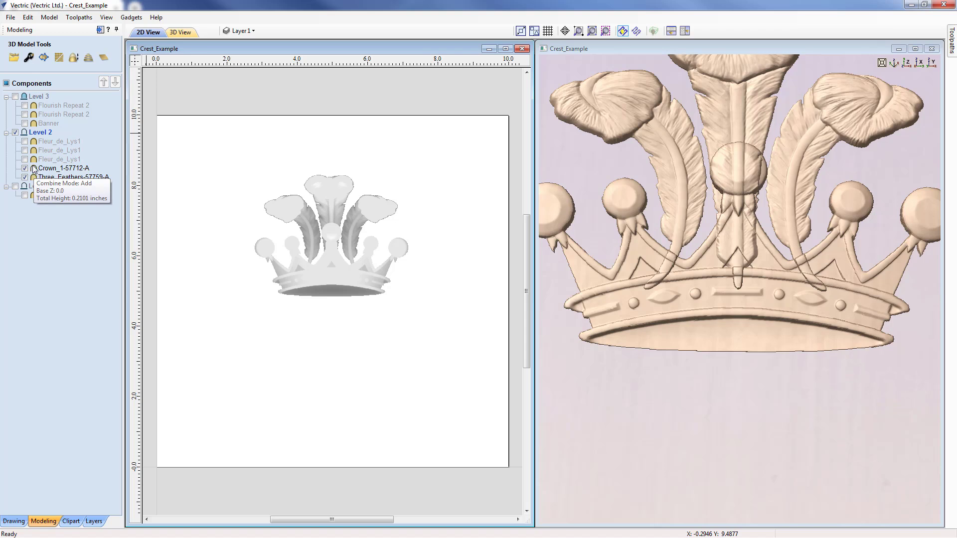
{"action": "right_click", "coordinate": [35, 170]}
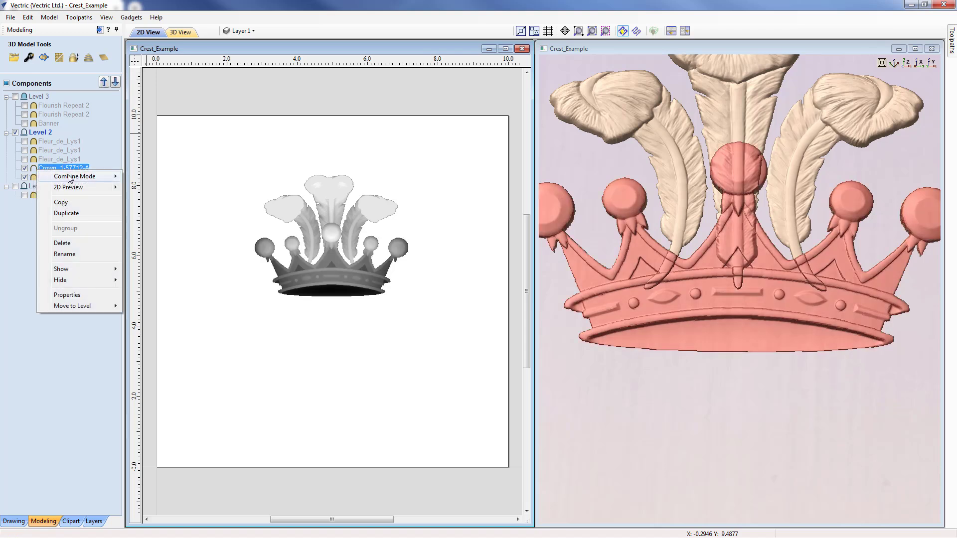
{"action": "mouse_move", "coordinate": [74, 176]}
{"action": "left_click", "coordinate": [150, 199]}
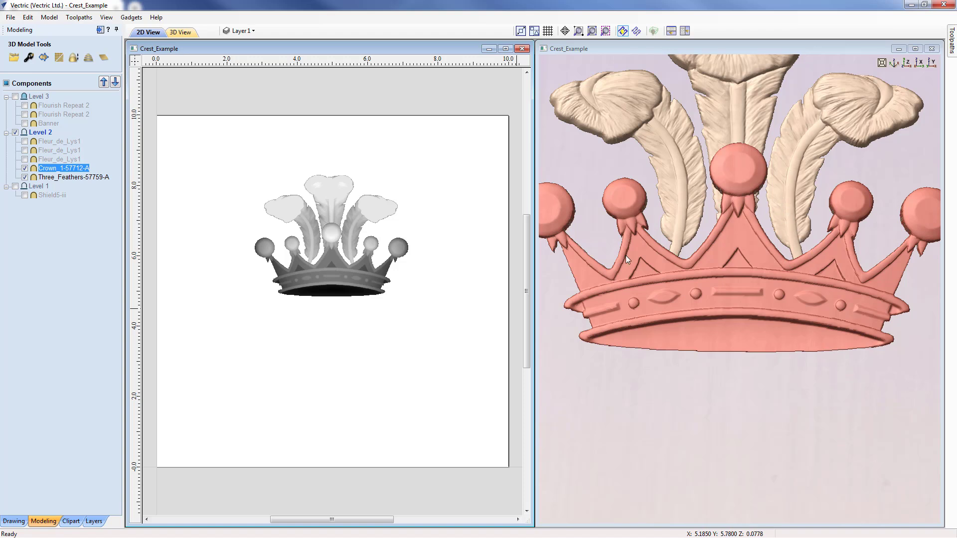
- Make the three Fleur_de_Lys1 components in Level 2 visible, clear the selection and inspect how they overlap the crown
{"action": "left_click", "coordinate": [25, 160]}
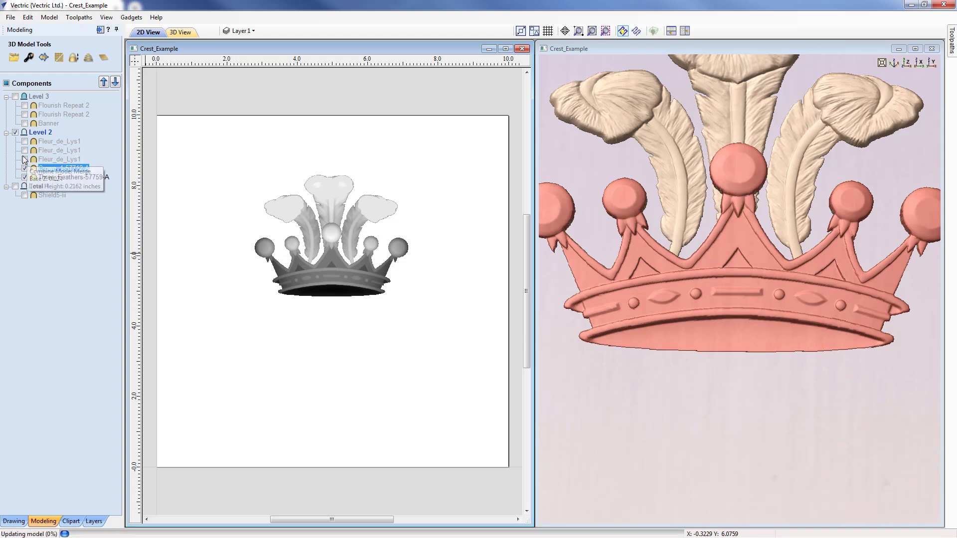
{"action": "left_click", "coordinate": [25, 150]}
{"action": "left_click", "coordinate": [25, 142]}
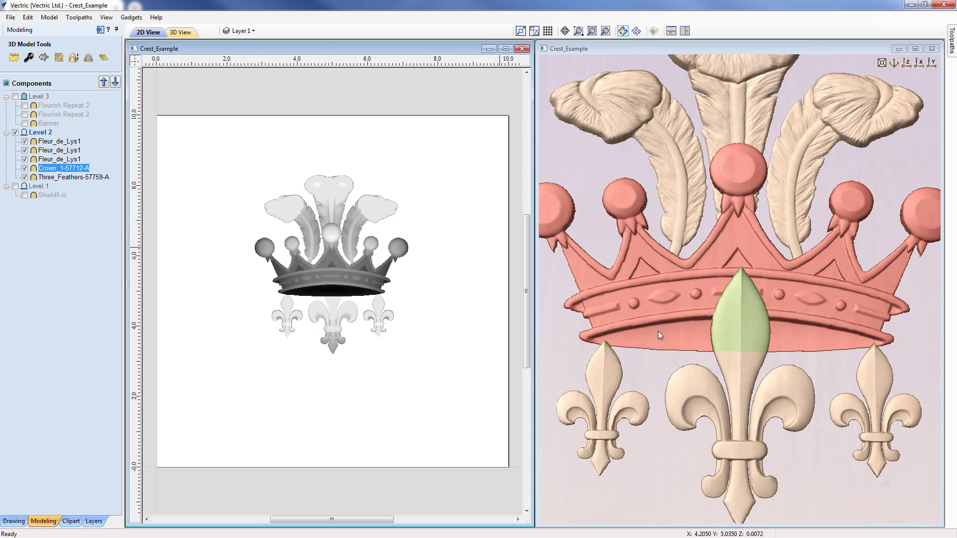
{"action": "key", "text": "Escape"}
{"action": "left_click_drag", "start_coordinate": [761, 486], "coordinate": [759, 372]}
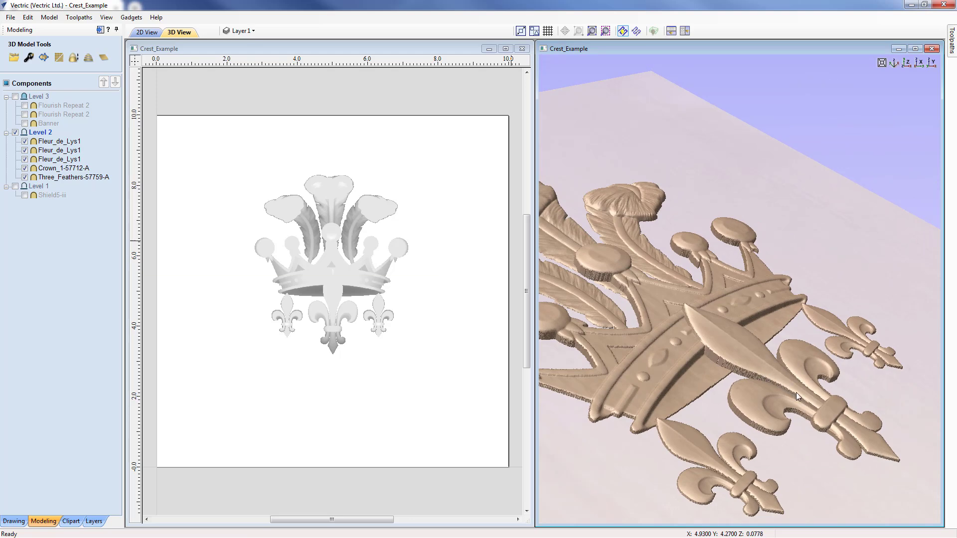
{"action": "left_click_drag", "start_coordinate": [710, 399], "coordinate": [749, 337]}
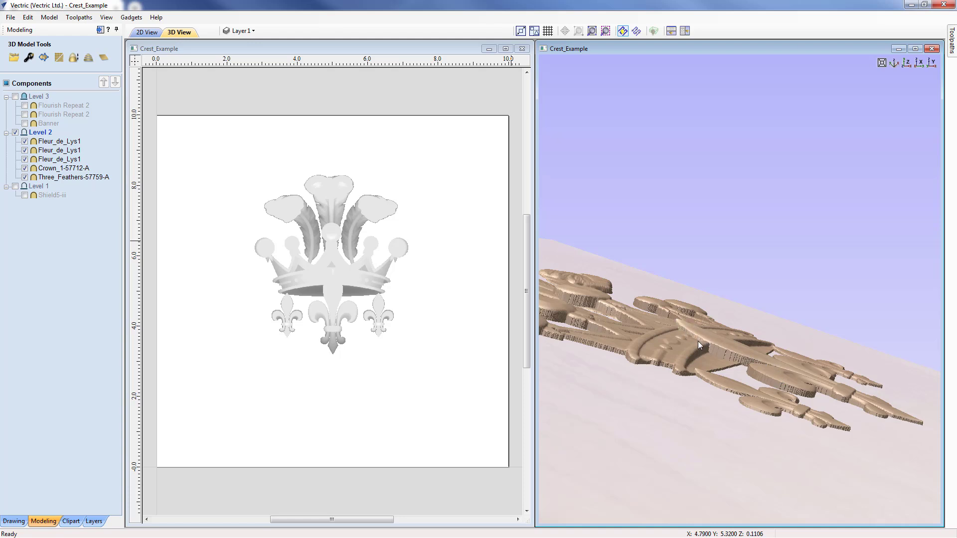
{"action": "left_click_drag", "start_coordinate": [746, 374], "coordinate": [698, 342]}
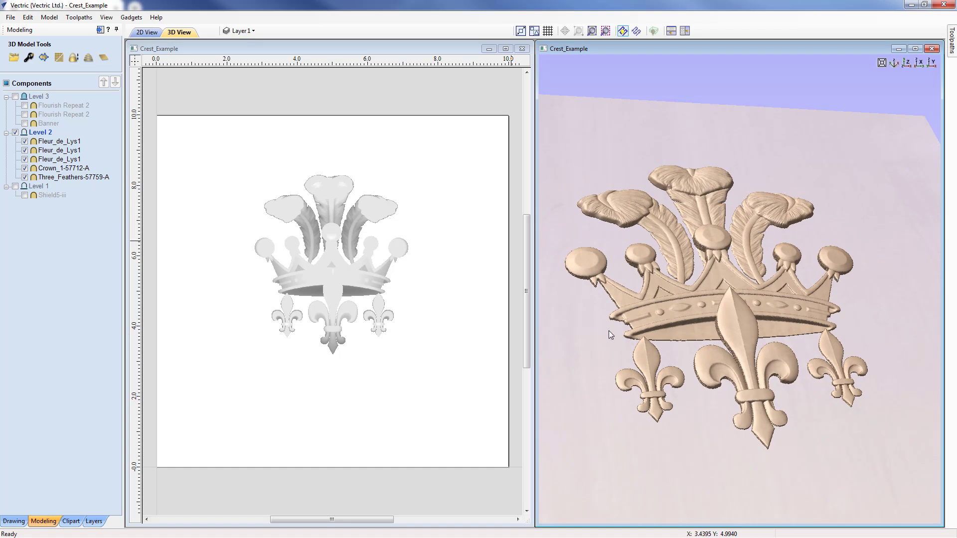
- Hide Level 2, make Level 3 visible and show only its Banner component for inspection
{"action": "left_click", "coordinate": [15, 133]}
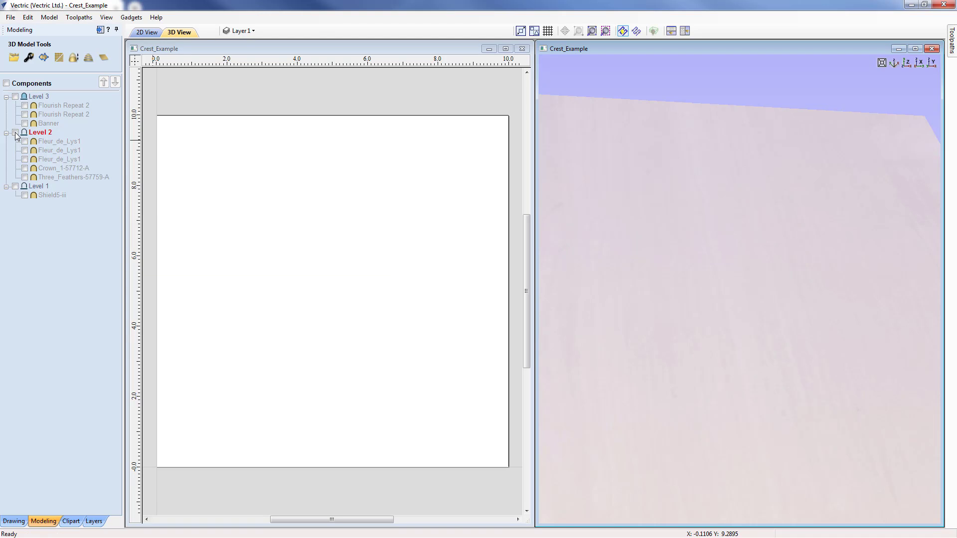
{"action": "left_click", "coordinate": [15, 97]}
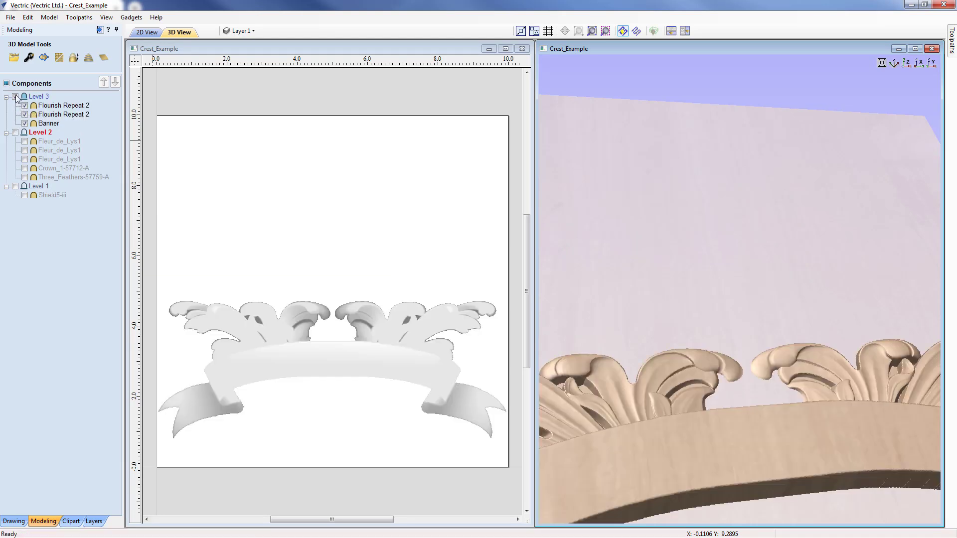
{"action": "right_click", "coordinate": [49, 126]}
{"action": "mouse_move", "coordinate": [92, 223]}
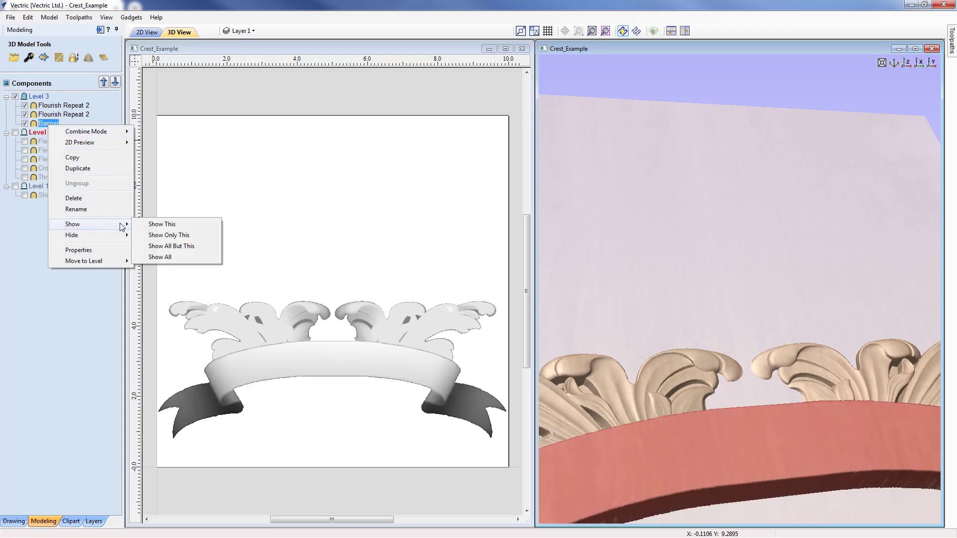
{"action": "left_click", "coordinate": [177, 236]}
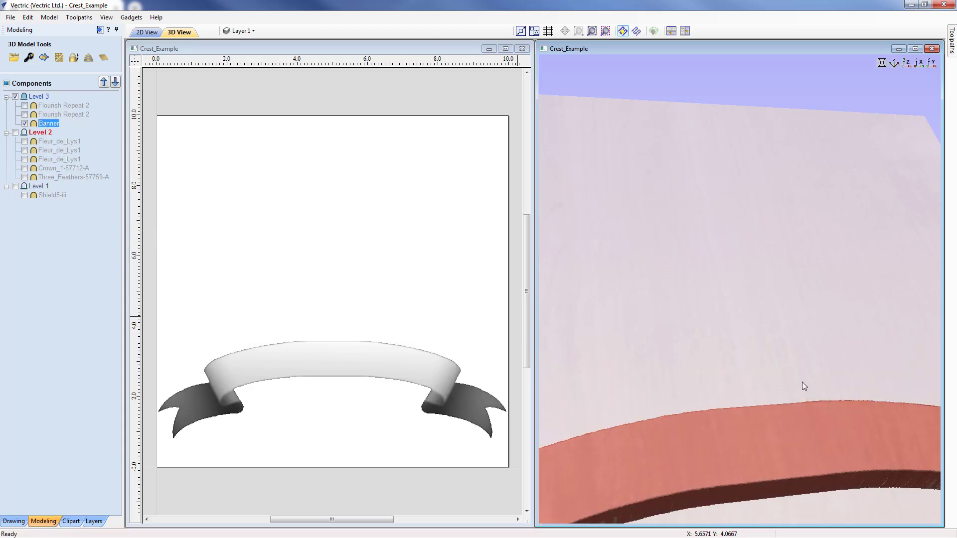
{"action": "left_click_drag", "start_coordinate": [780, 349], "coordinate": [614, 378]}
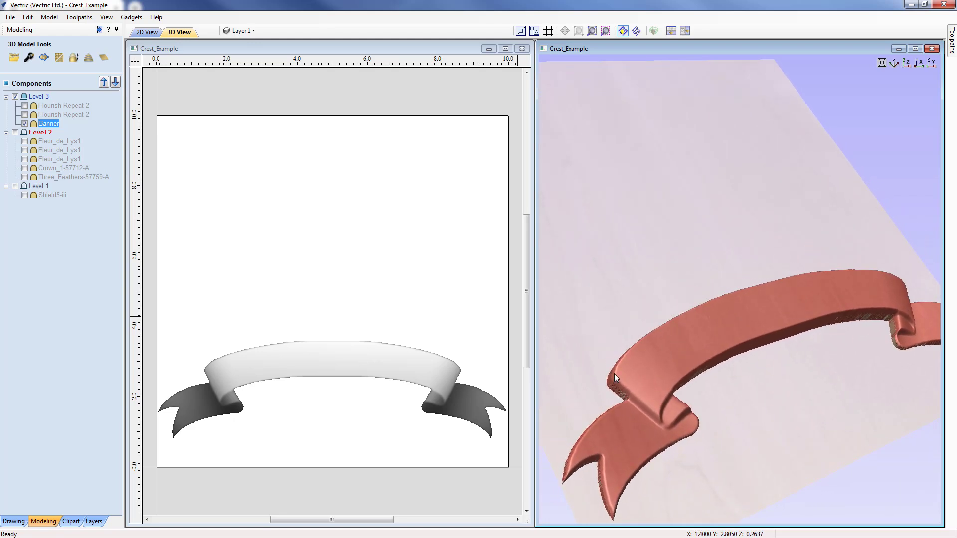
- Make both Flourish Repeat 2 components visible, inspect where they meet the banner and return to a straight-down 3D view
{"action": "left_click", "coordinate": [25, 115]}
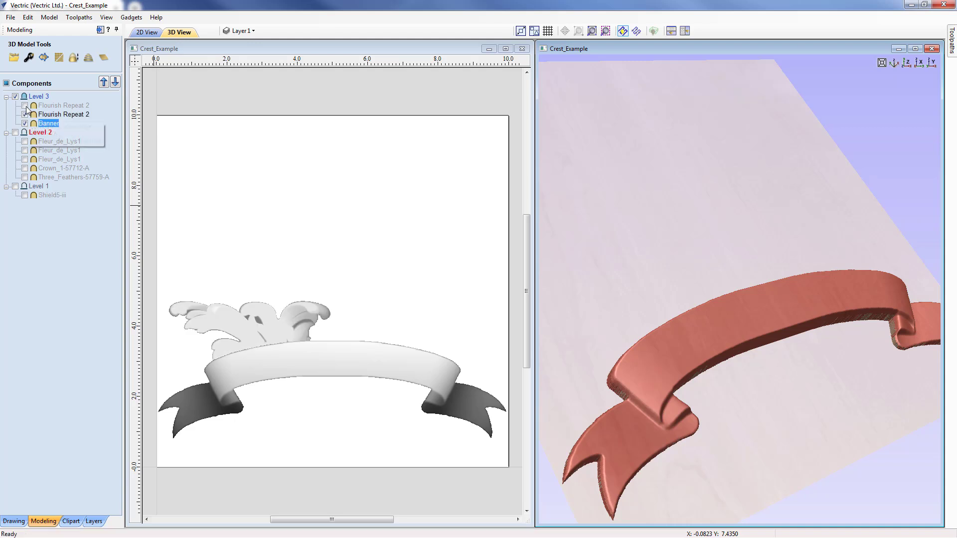
{"action": "left_click", "coordinate": [25, 105]}
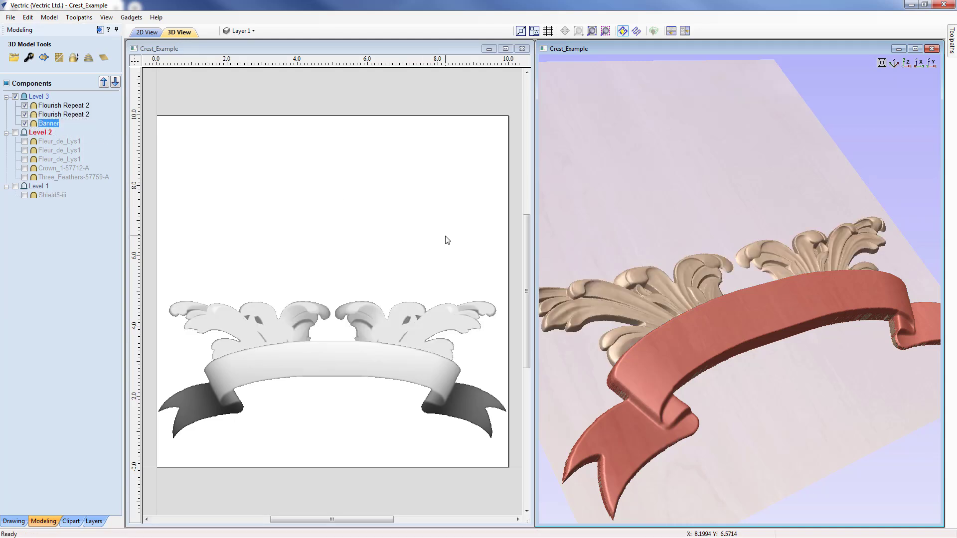
{"action": "left_click_drag", "start_coordinate": [687, 323], "coordinate": [736, 348]}
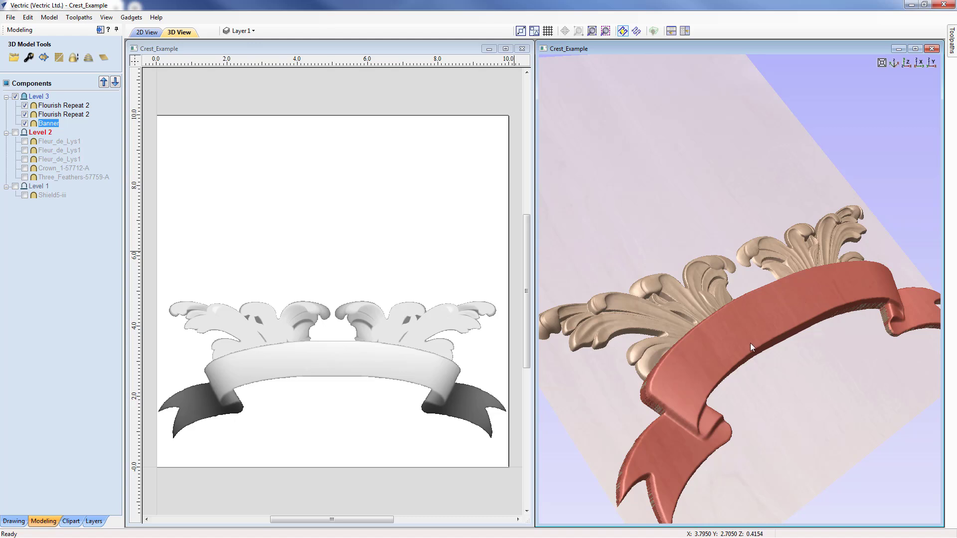
{"action": "left_click_drag", "start_coordinate": [664, 331], "coordinate": [649, 318]}
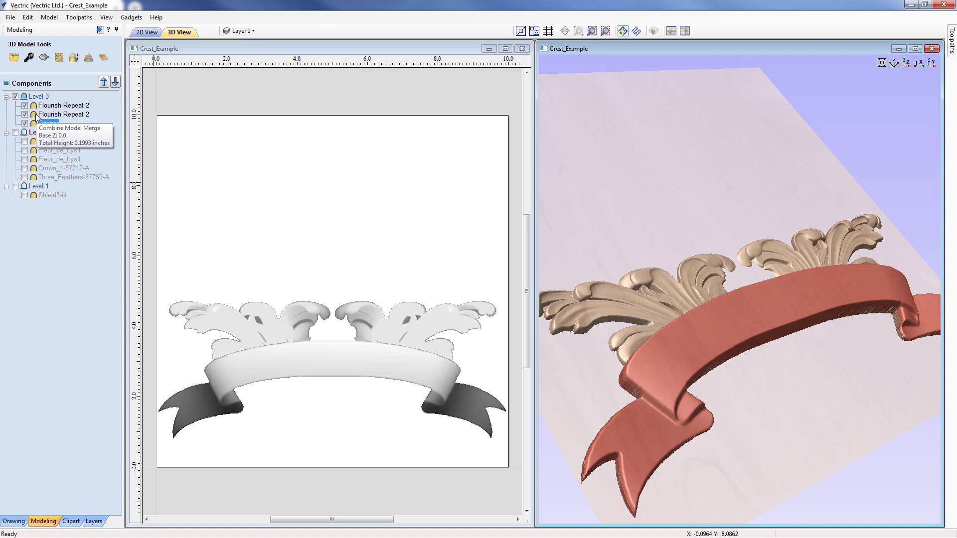
{"action": "left_click_drag", "start_coordinate": [707, 349], "coordinate": [778, 384]}
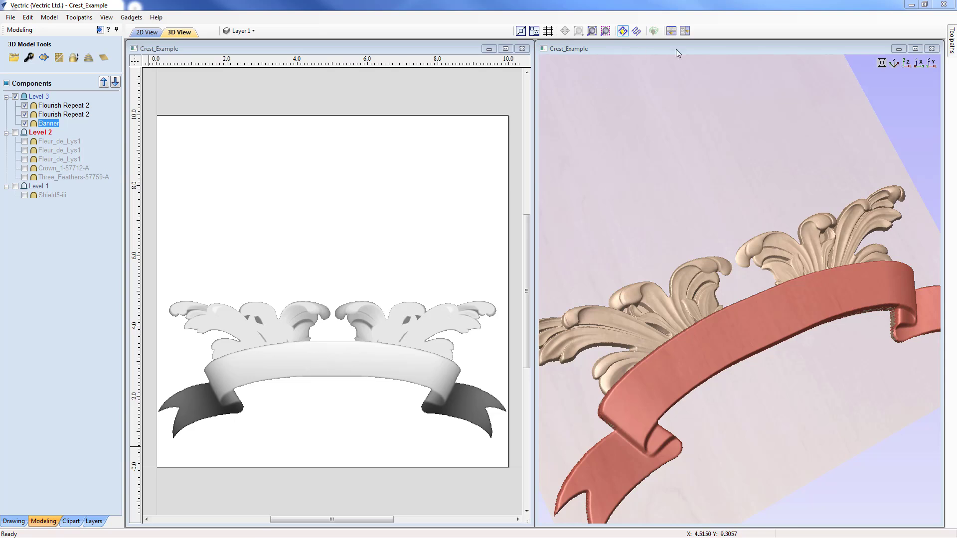
{"action": "left_click", "coordinate": [904, 64]}
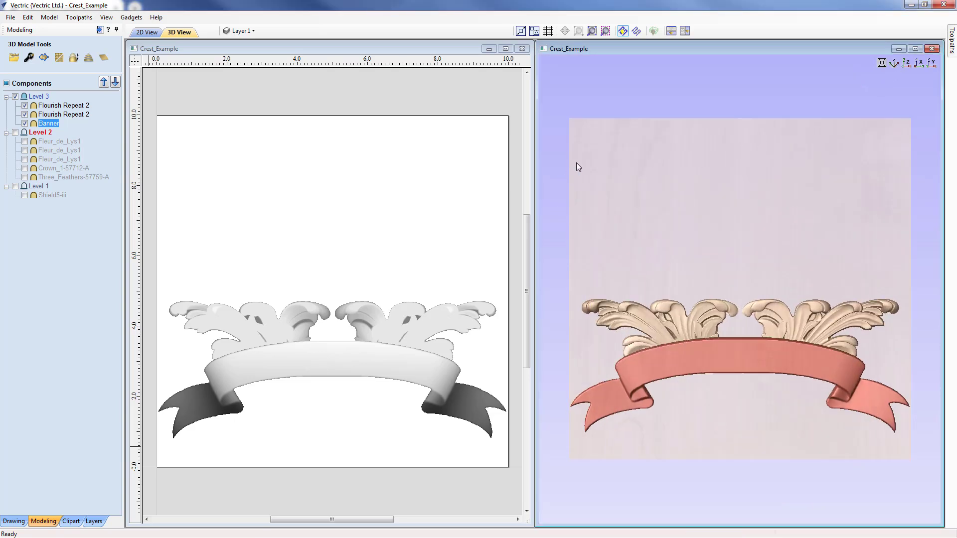
- Hide all components, and turn Level 1, Level 2 and Level 3 back on one after another to build up the crest
{"action": "left_click", "coordinate": [6, 83]}
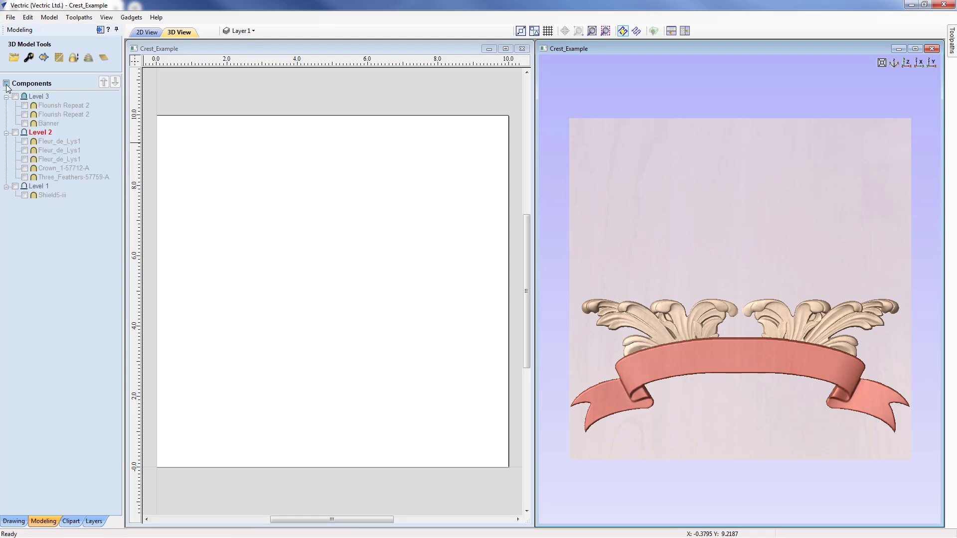
{"action": "left_click", "coordinate": [15, 187]}
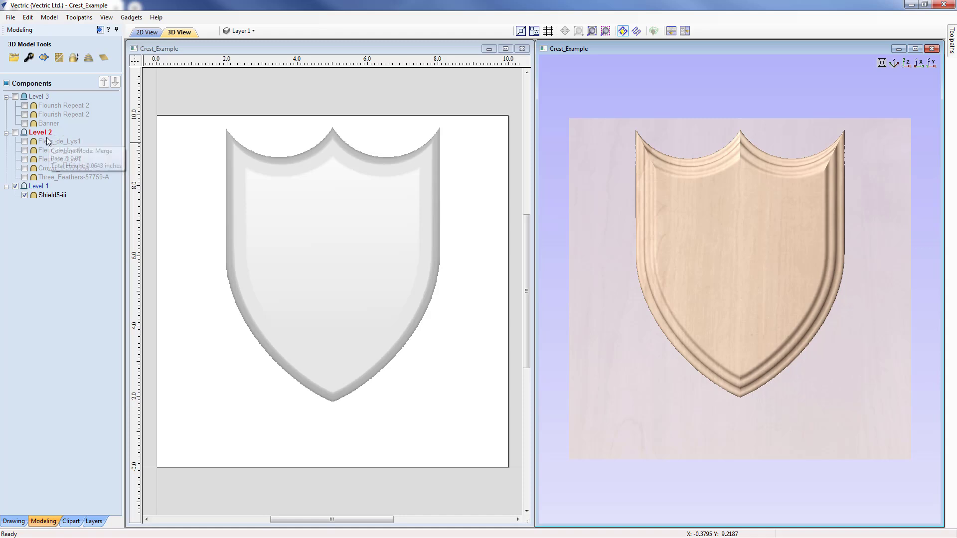
{"action": "mouse_move", "coordinate": [37, 195]}
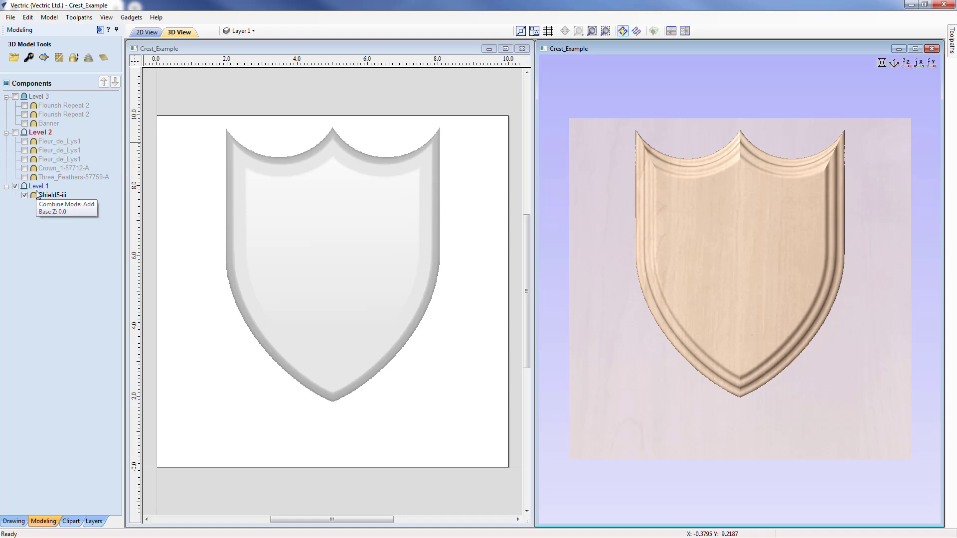
{"action": "left_click", "coordinate": [15, 133]}
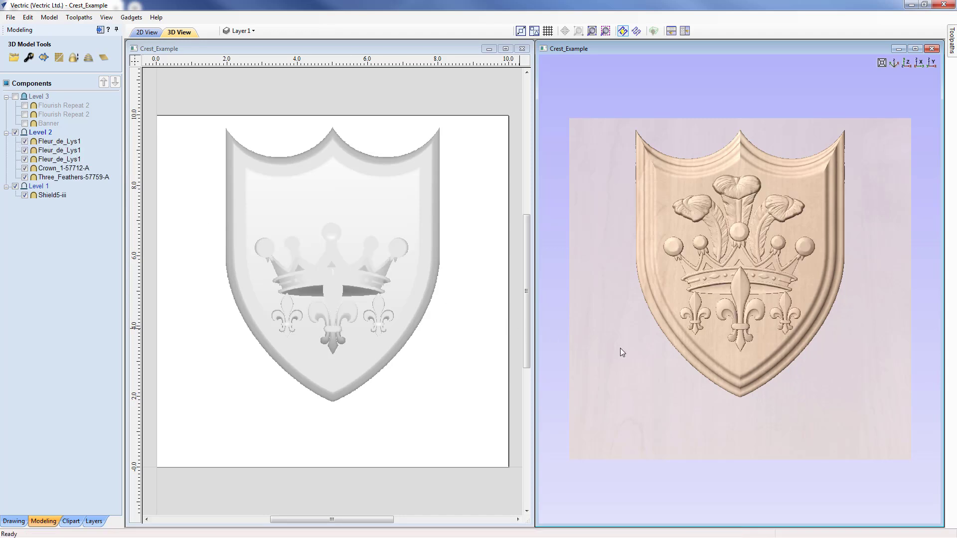
{"action": "left_click_drag", "start_coordinate": [653, 364], "coordinate": [662, 295]}
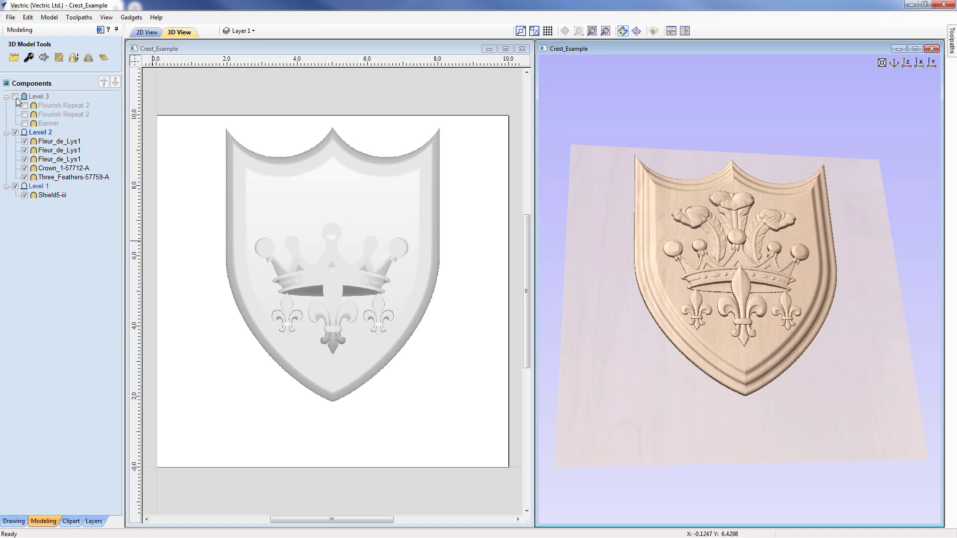
{"action": "left_click", "coordinate": [16, 97]}
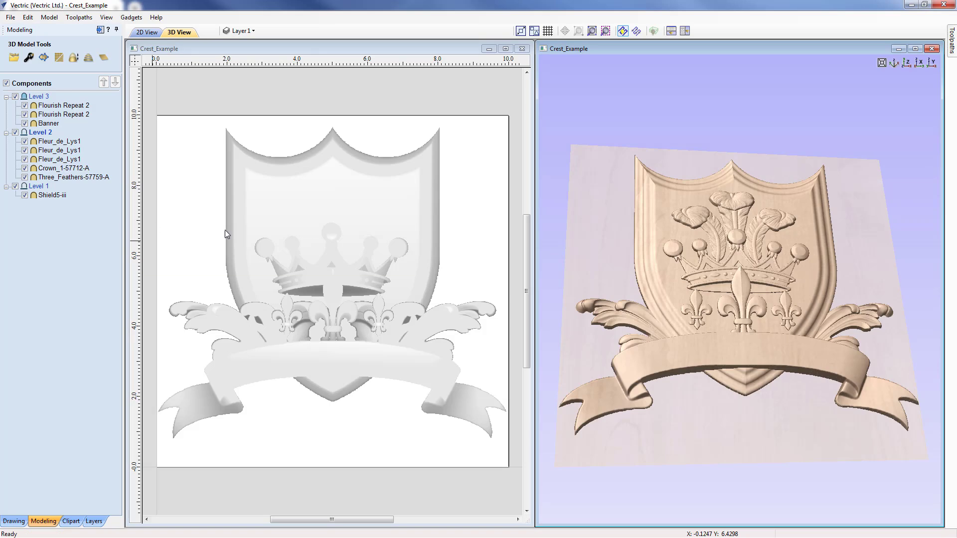
{"action": "left_click_drag", "start_coordinate": [725, 403], "coordinate": [694, 400]}
{"action": "left_click_drag", "start_coordinate": [791, 397], "coordinate": [717, 399]}
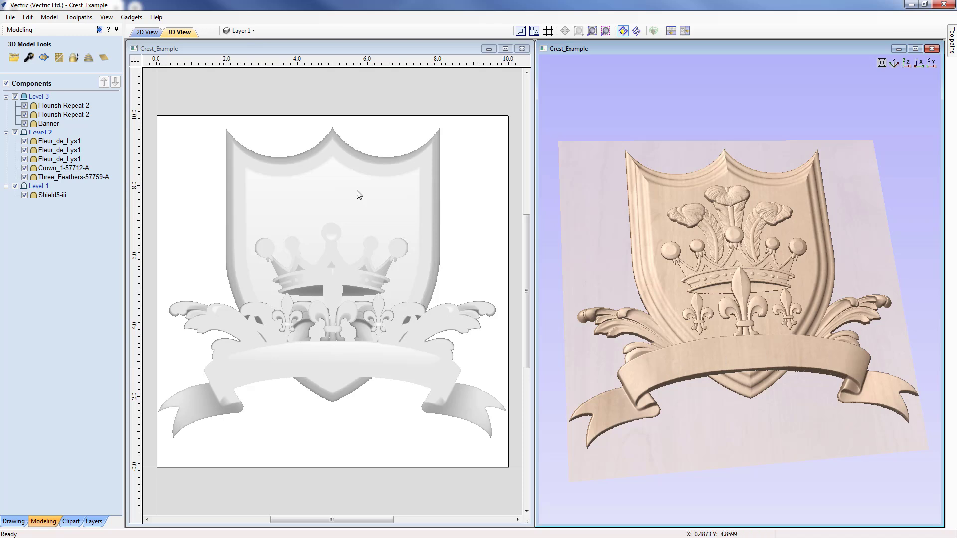
- Set the combine mode of Level 3 to Add
{"action": "right_click", "coordinate": [24, 97]}
{"action": "mouse_move", "coordinate": [46, 104]}
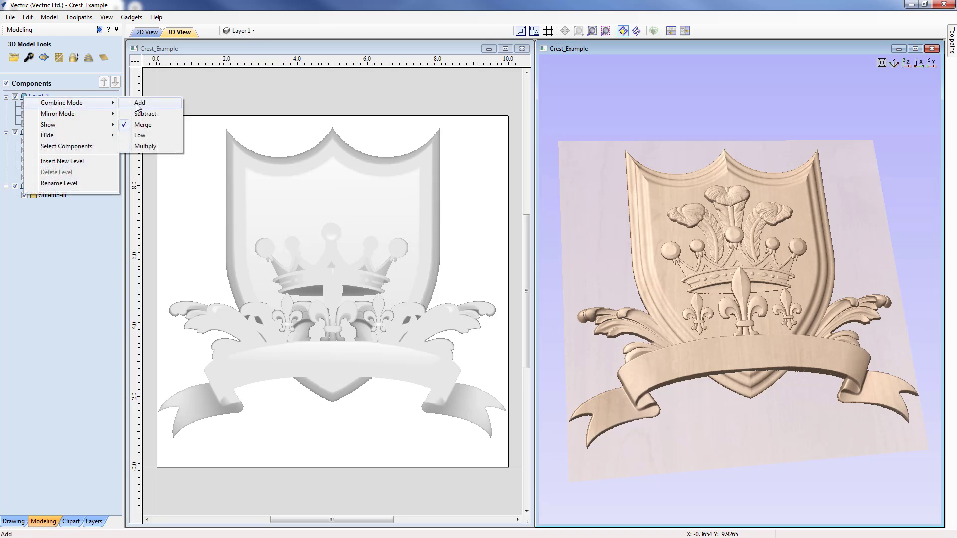
{"action": "left_click", "coordinate": [139, 103]}
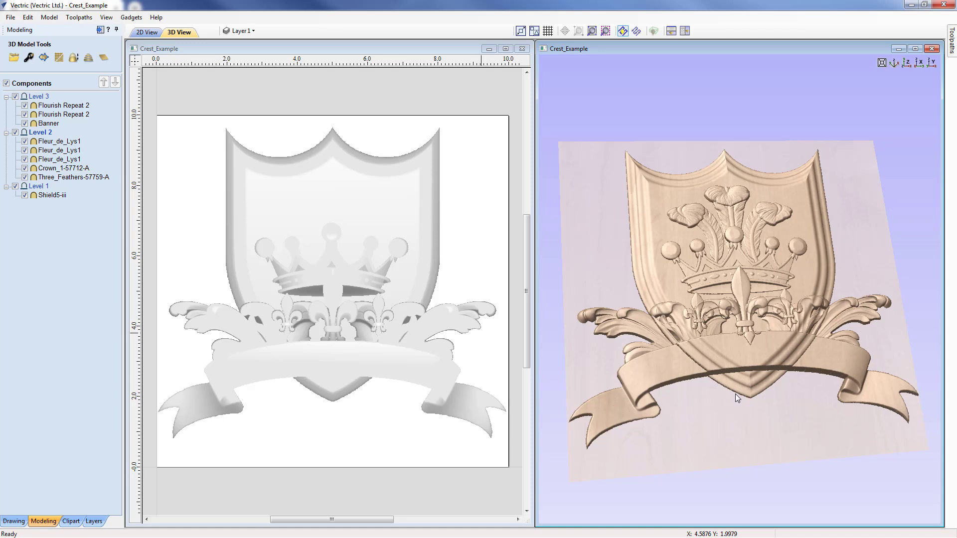
- Set the combine mode of Level 3 back to Merge
{"action": "right_click", "coordinate": [28, 97]}
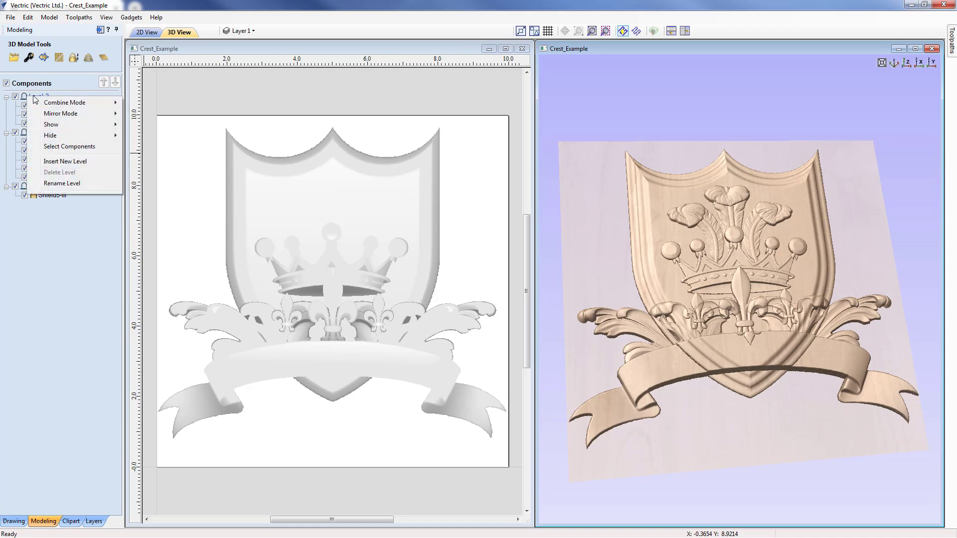
{"action": "mouse_move", "coordinate": [61, 103]}
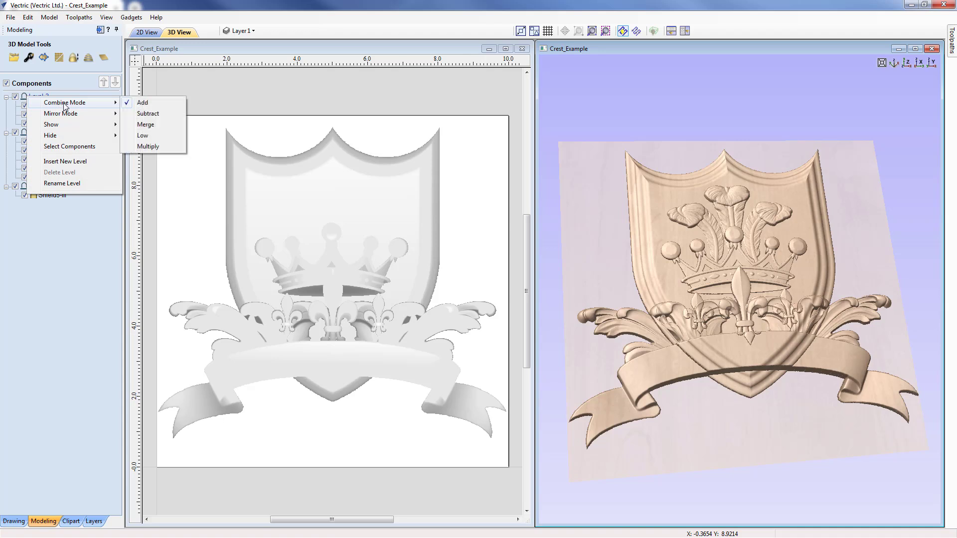
{"action": "left_click", "coordinate": [145, 125]}
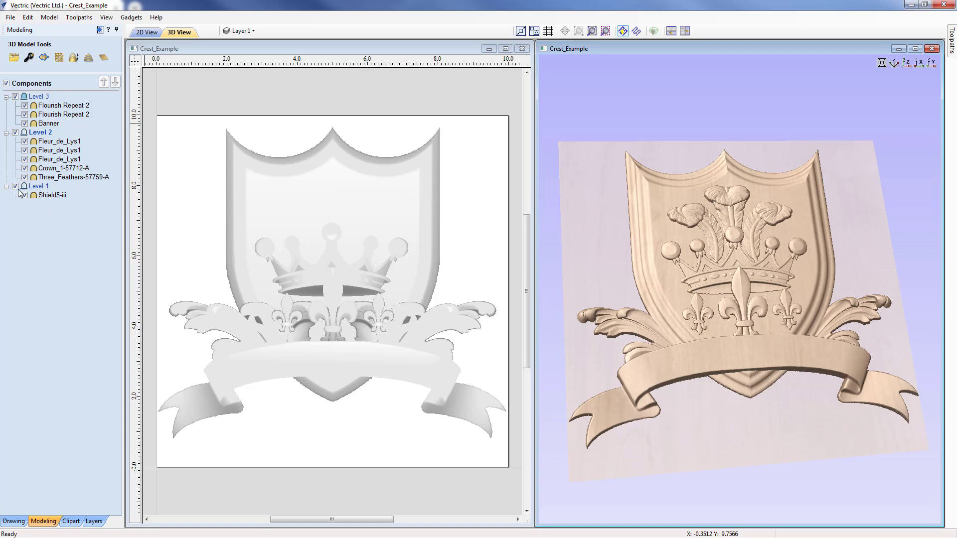
- Move Level 1 above Level 3 in the component list
{"action": "mouse_move", "coordinate": [26, 190]}
{"action": "left_click_drag", "start_coordinate": [26, 189], "coordinate": [51, 94]}
{"action": "mouse_move", "coordinate": [50, 95]}
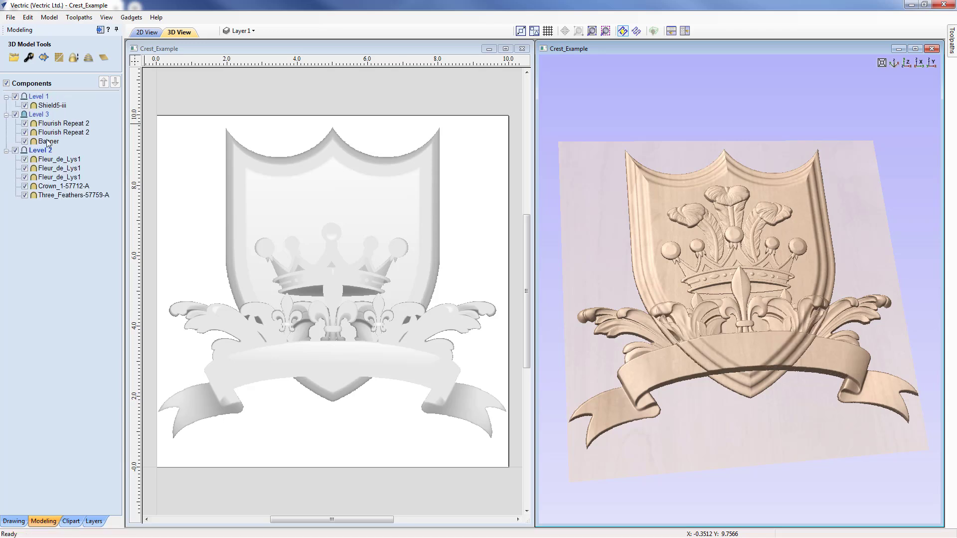
- Move Level 1 back below Level 2 in the component list and inspect the complete crest in 3D
{"action": "mouse_move", "coordinate": [45, 155]}
{"action": "mouse_move", "coordinate": [39, 117]}
{"action": "left_click_drag", "start_coordinate": [24, 99], "coordinate": [54, 158]}
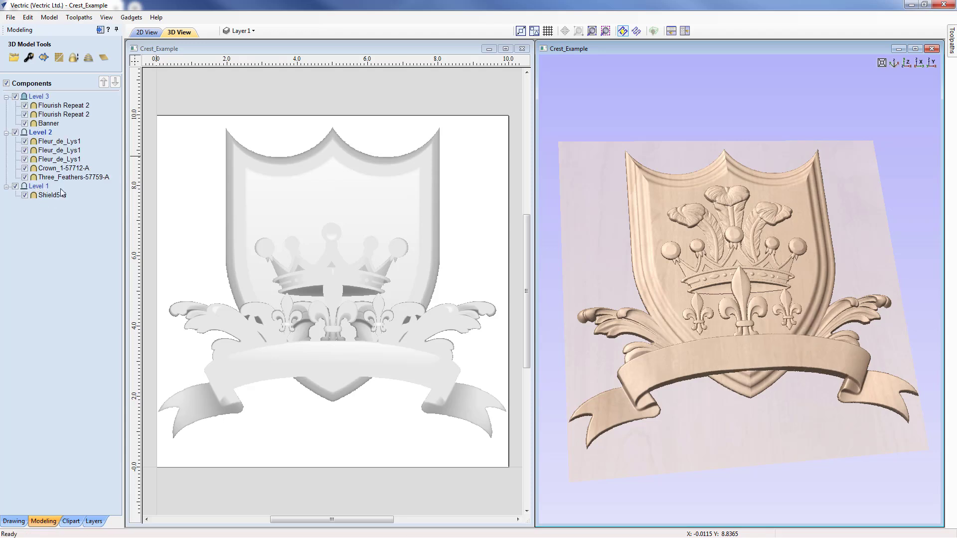
{"action": "left_click_drag", "start_coordinate": [729, 423], "coordinate": [799, 311]}
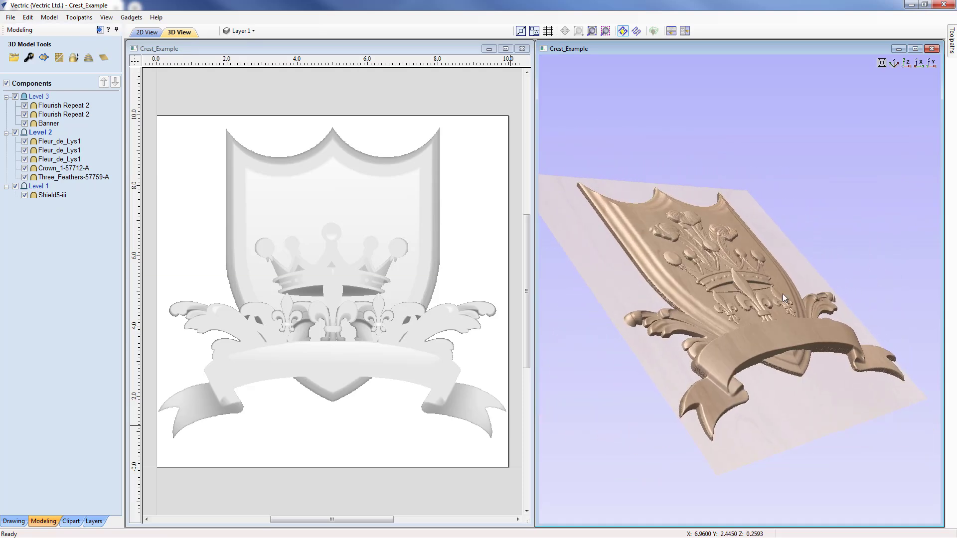
{"action": "left_click", "coordinate": [267, 301]}
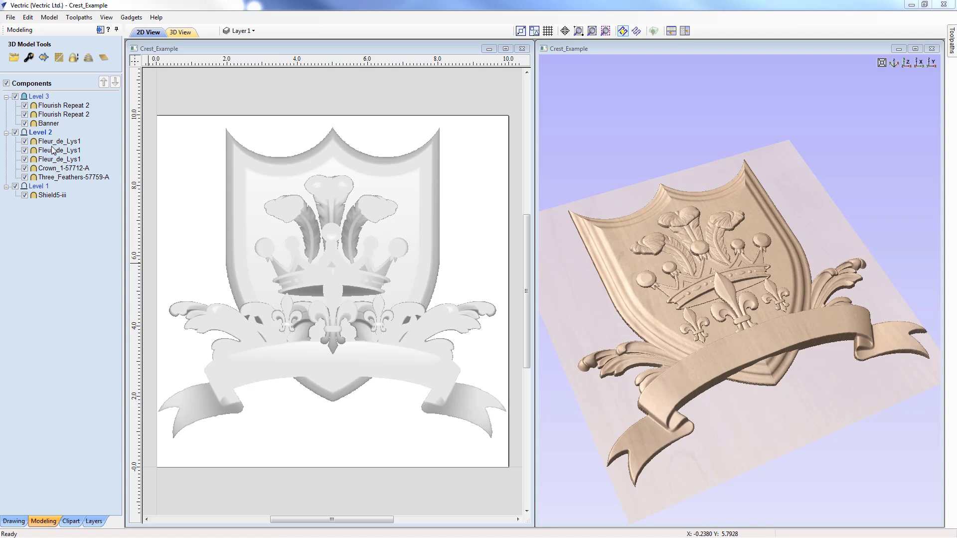
- Group all five components on Level 2, from the three feathers up to the fleur-de-lys, and expand the group to check its members
{"action": "left_click", "coordinate": [58, 178]}
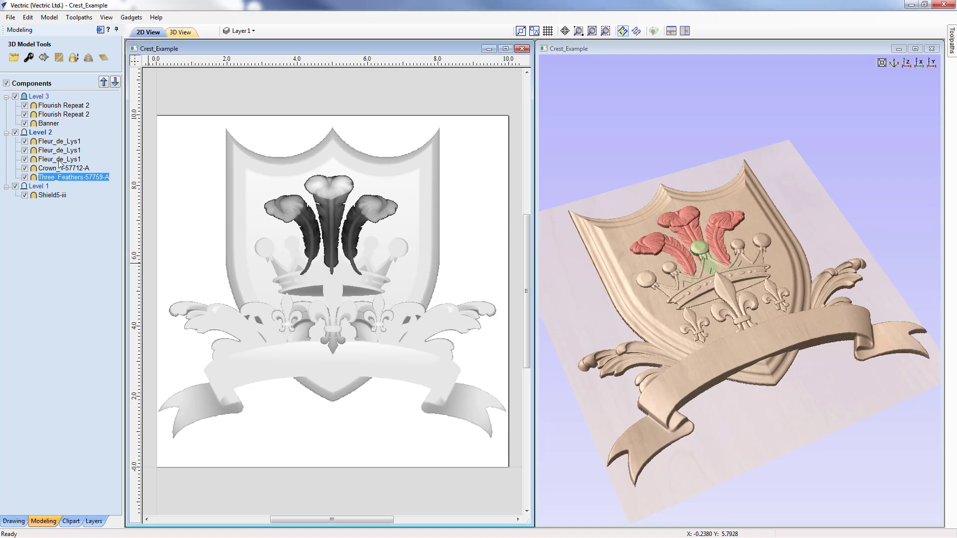
{"action": "left_click", "coordinate": [57, 142], "text": "shift"}
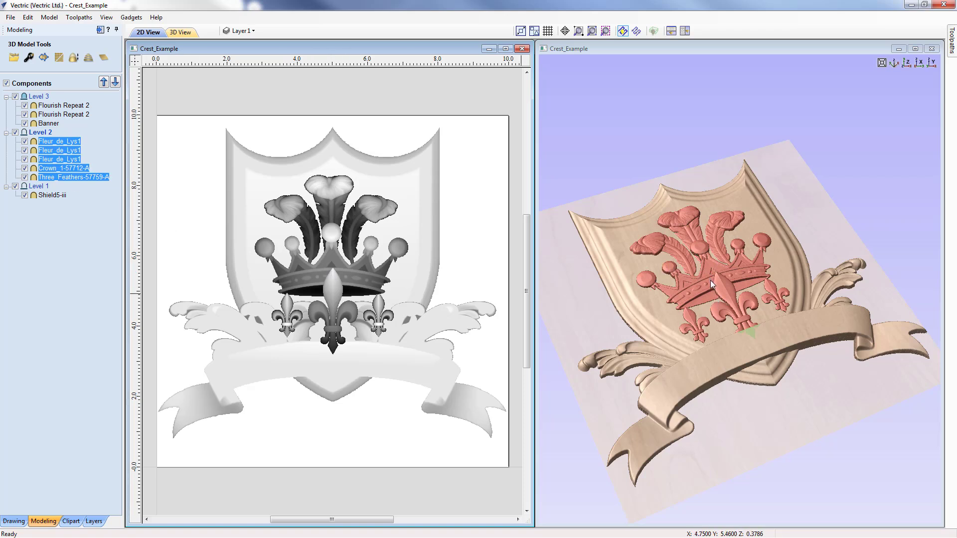
{"action": "right_click", "coordinate": [61, 171]}
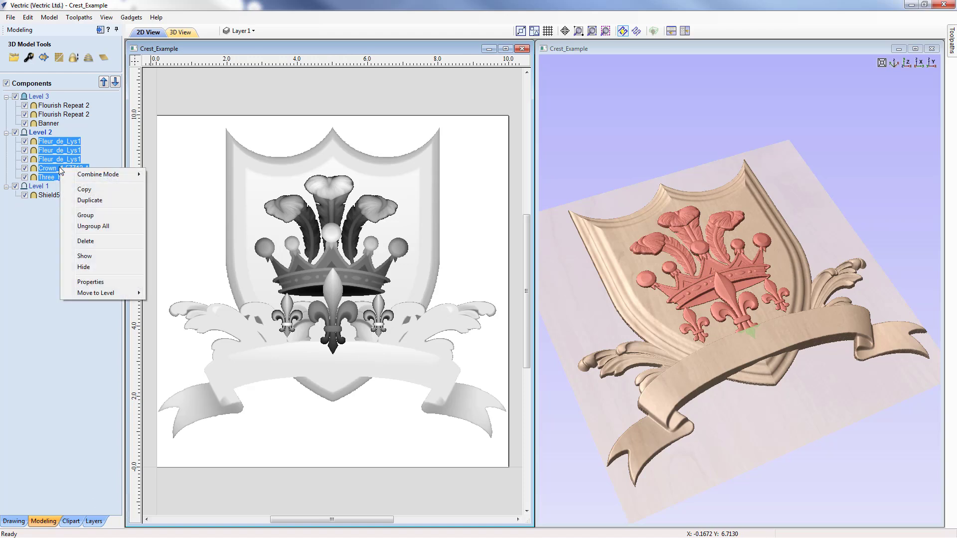
{"action": "left_click", "coordinate": [84, 217]}
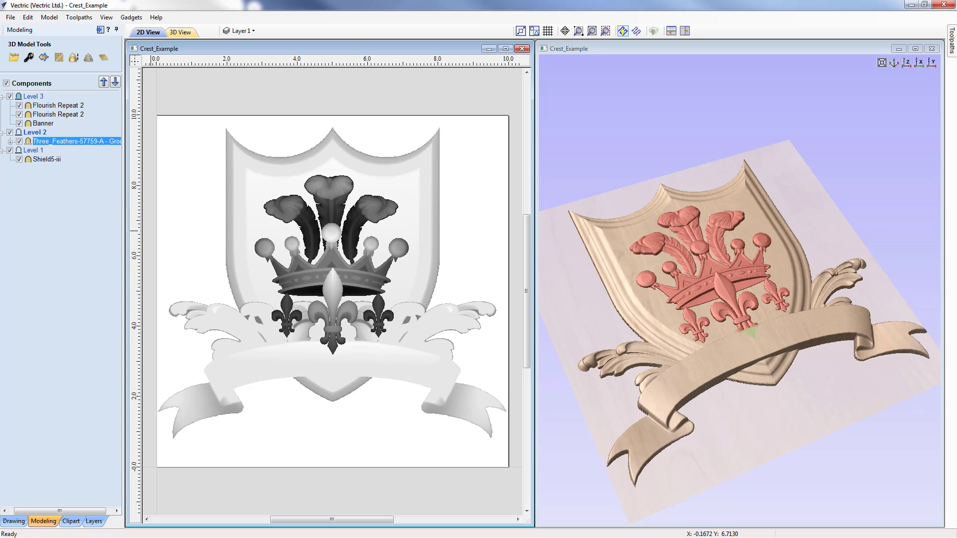
{"action": "mouse_move", "coordinate": [105, 145]}
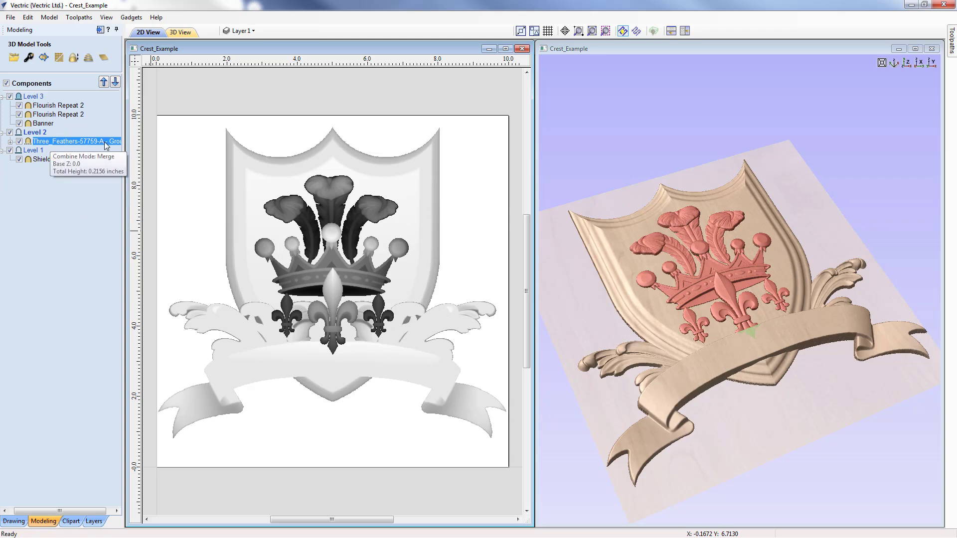
{"action": "left_click", "coordinate": [10, 142]}
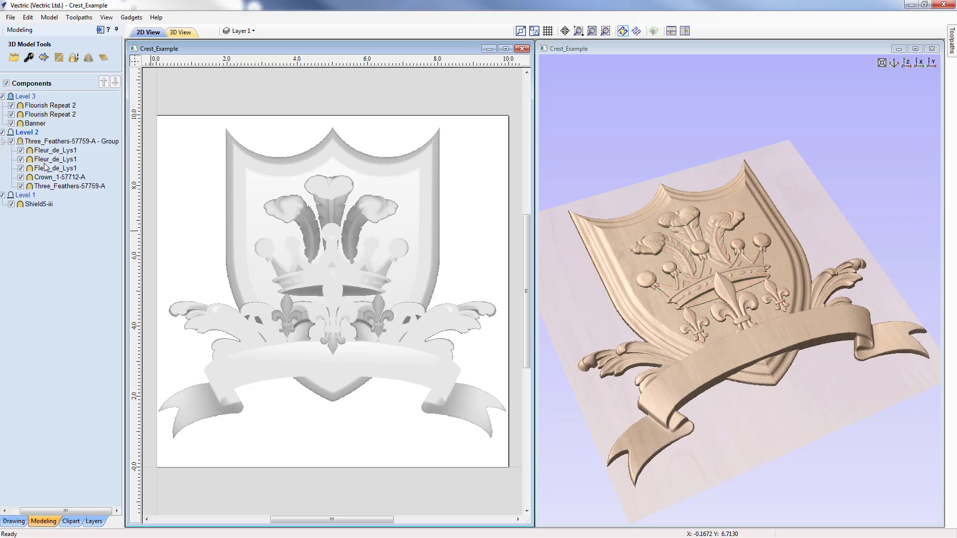
{"action": "mouse_move", "coordinate": [46, 191]}
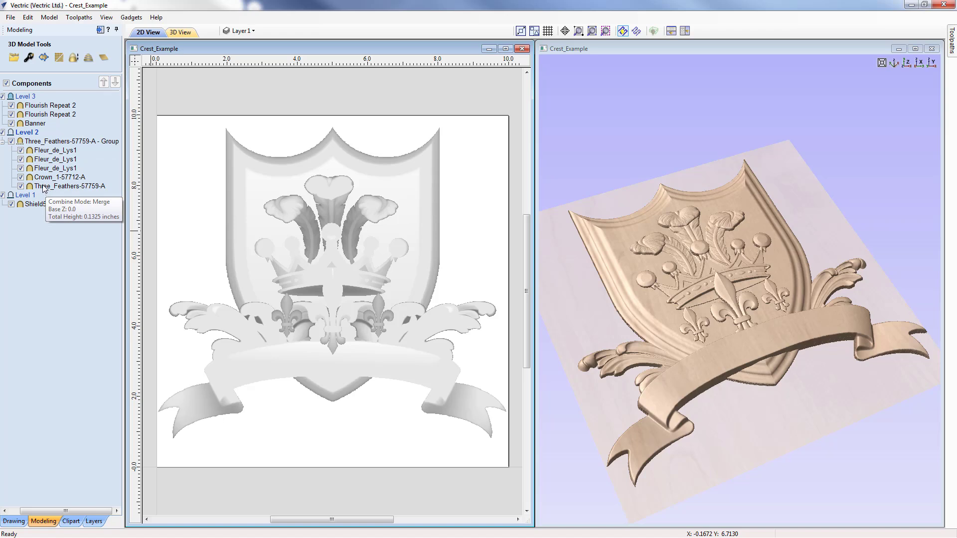
- Collapse the component group on Level 2 and rename it Decoration
{"action": "left_click", "coordinate": [4, 142]}
{"action": "right_click", "coordinate": [46, 142]}
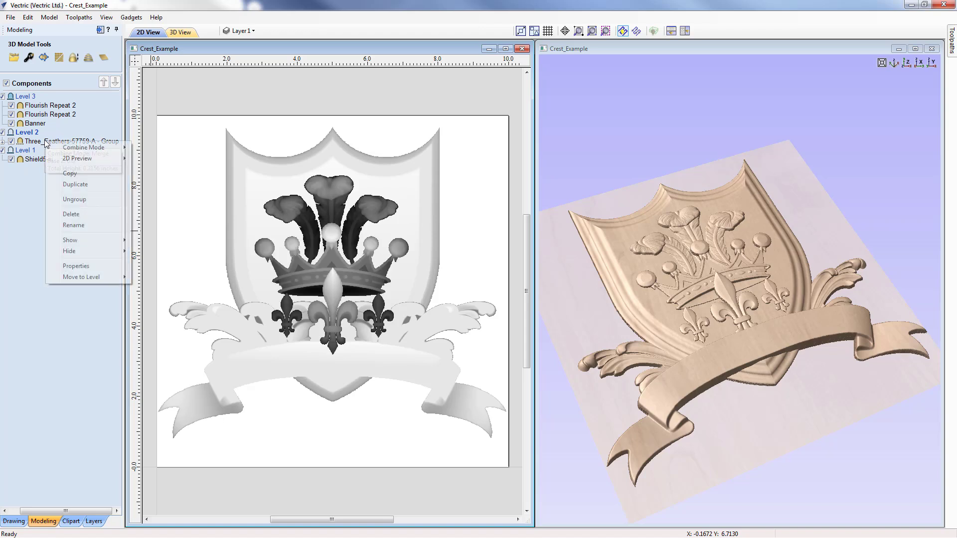
{"action": "left_click", "coordinate": [73, 225]}
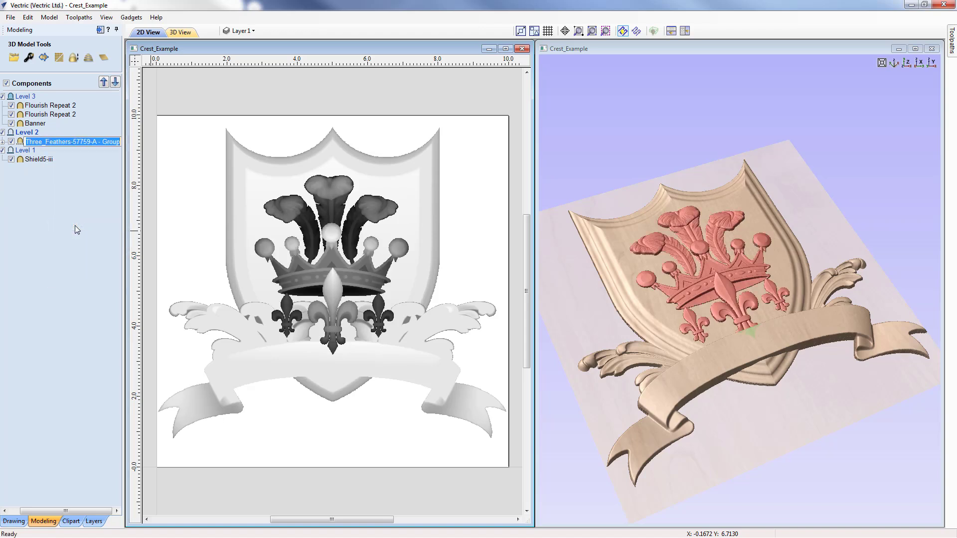
{"action": "type", "text": "Dec"}
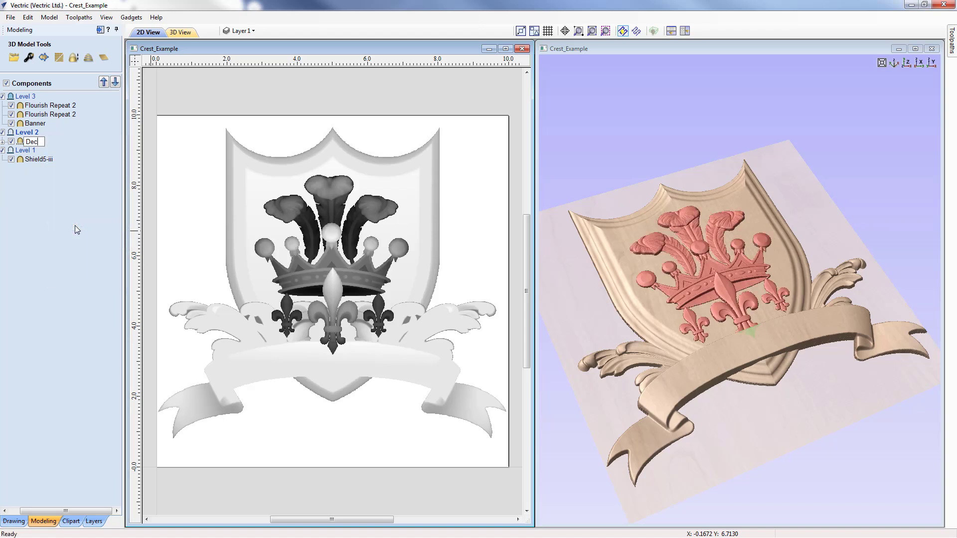
{"action": "type", "text": "oration"}
{"action": "left_click", "coordinate": [75, 229]}
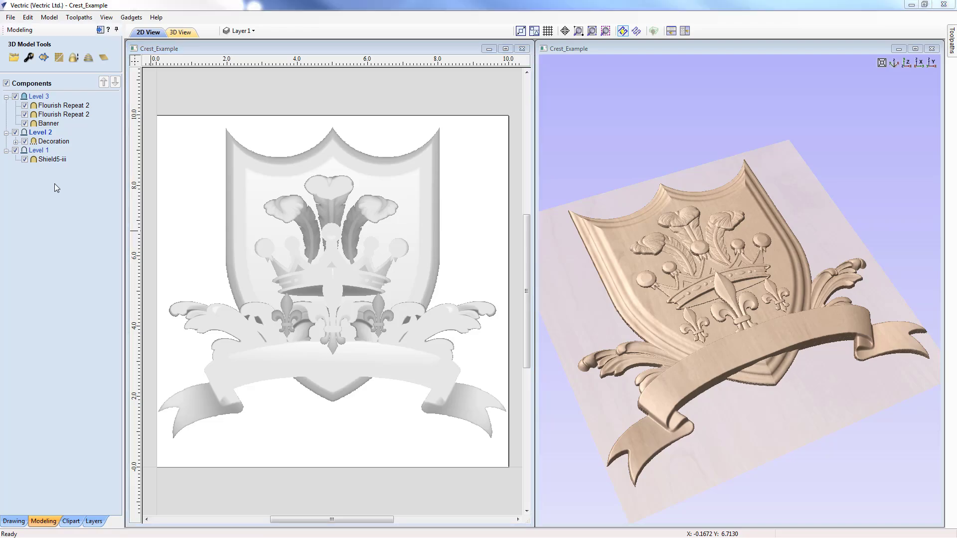
- Switch to Aspire and open Crest_Example.crv with the 2D and 3D views side by side and the component list shown
{"action": "key", "text": "ctrl+w"}
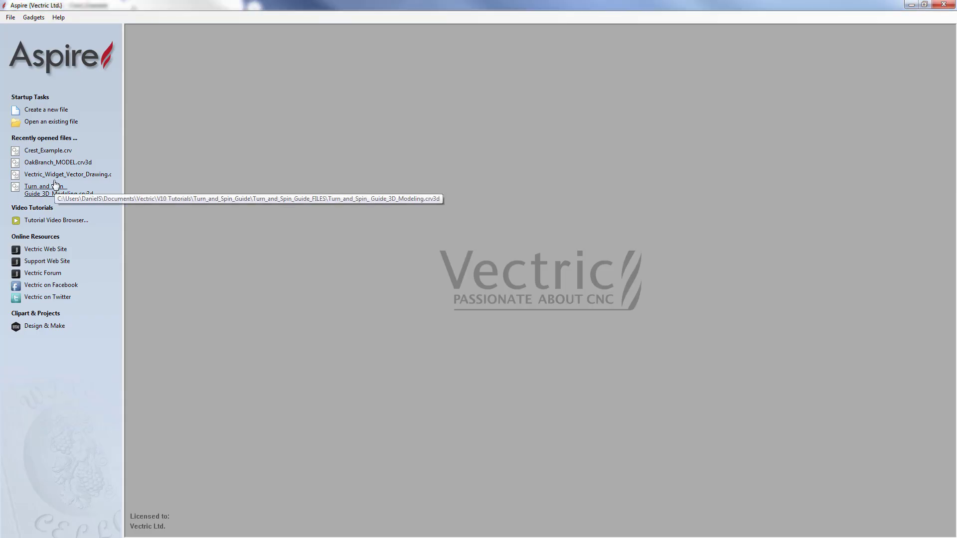
{"action": "left_click", "coordinate": [36, 155]}
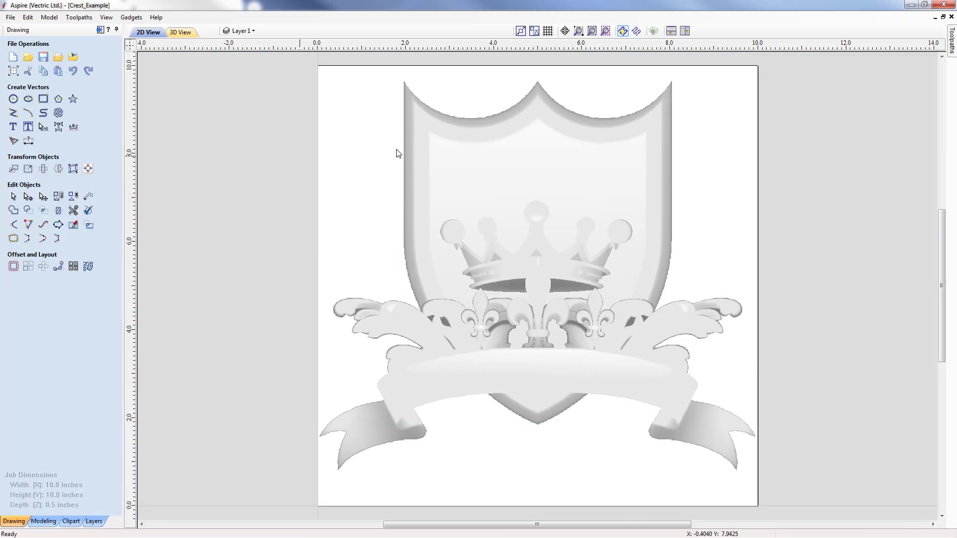
{"action": "left_click", "coordinate": [685, 31]}
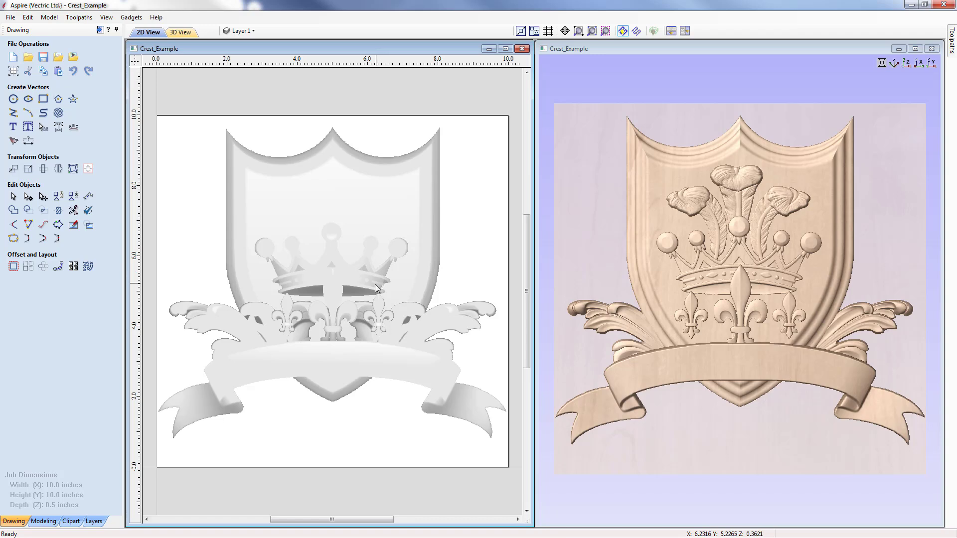
{"action": "left_click", "coordinate": [43, 521]}
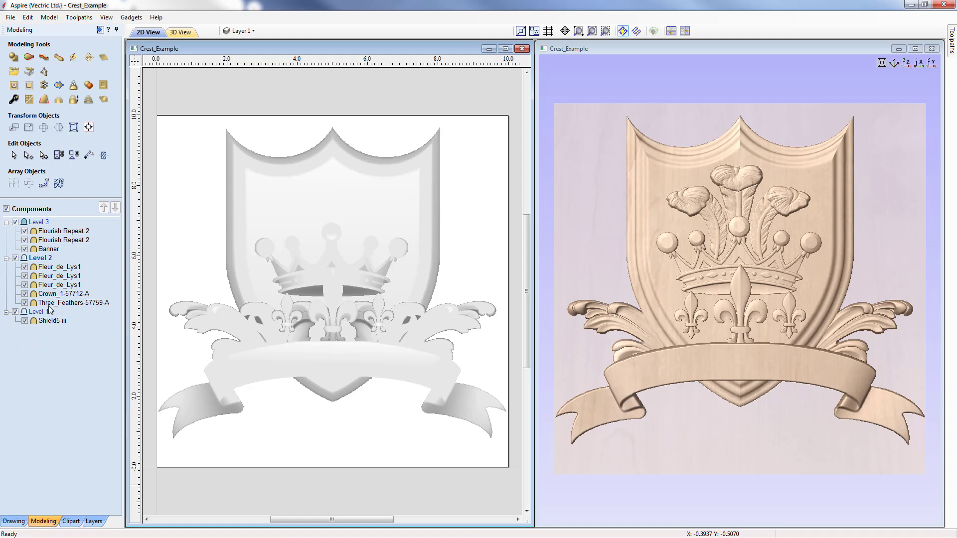
- Open the 3D clipart export for the first Fleur_de_Lys1 component on Level 2, and cancel it without saving
{"action": "right_click", "coordinate": [52, 268]}
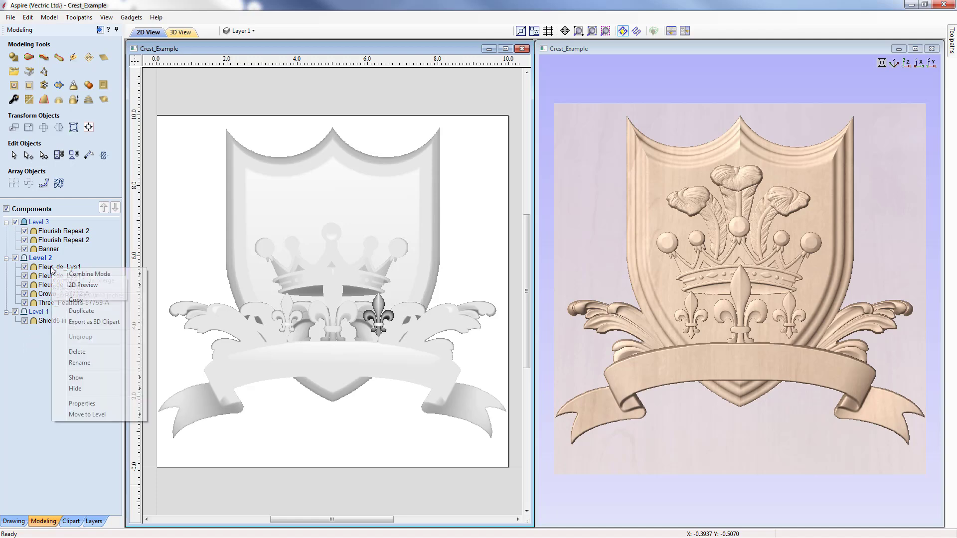
{"action": "left_click", "coordinate": [104, 323]}
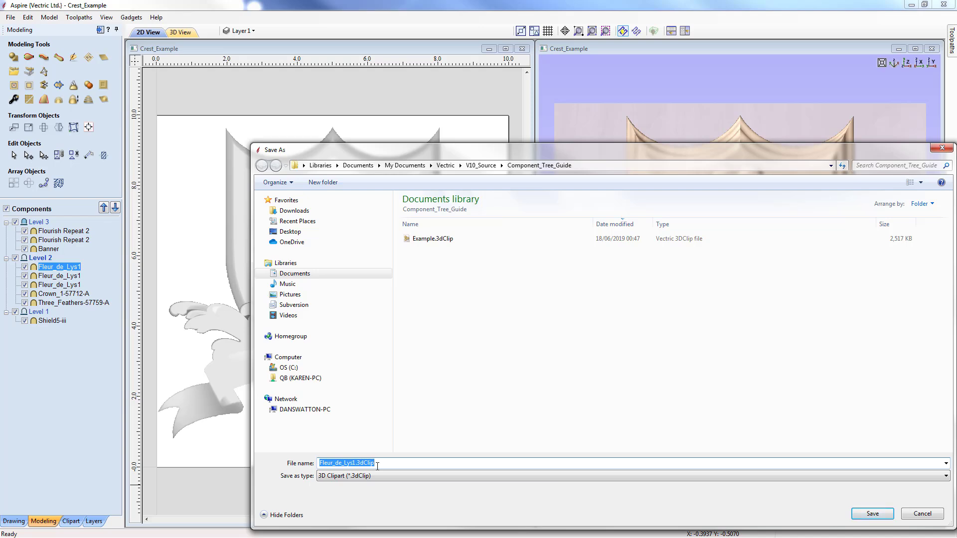
{"action": "left_click", "coordinate": [923, 514]}
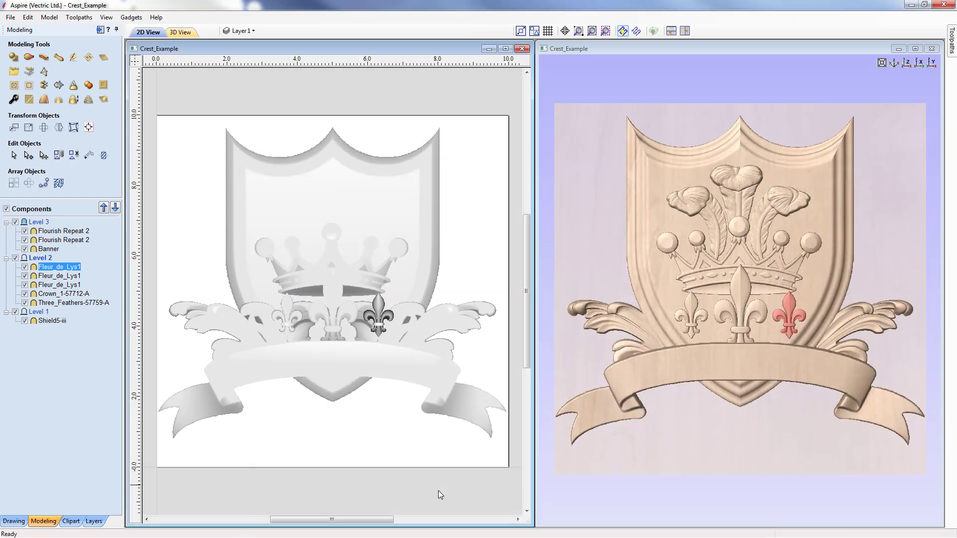
- Open the 3D clipart export for the whole of Level 3, cancel it without saving, and clear the selection
{"action": "left_click", "coordinate": [29, 224]}
{"action": "right_click", "coordinate": [33, 223]}
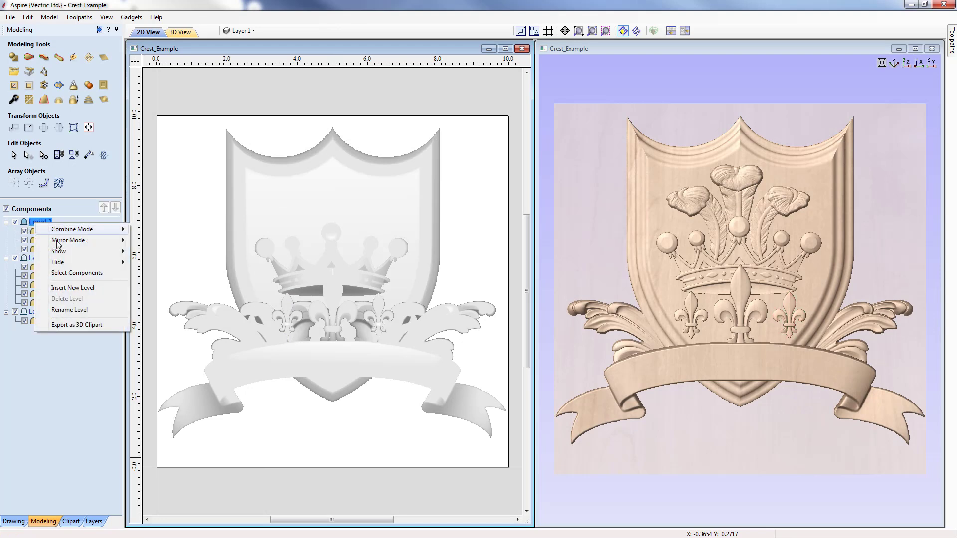
{"action": "left_click", "coordinate": [69, 325]}
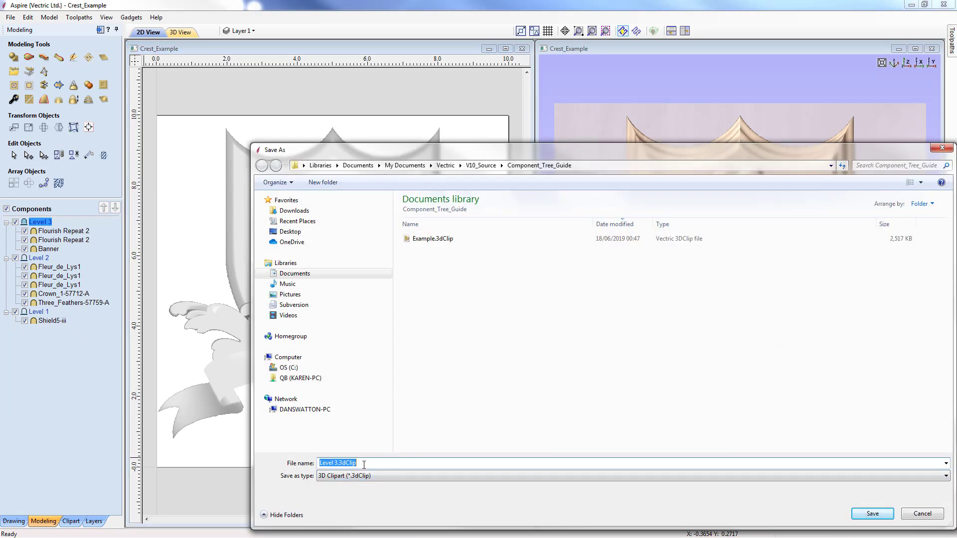
{"action": "left_click", "coordinate": [922, 515]}
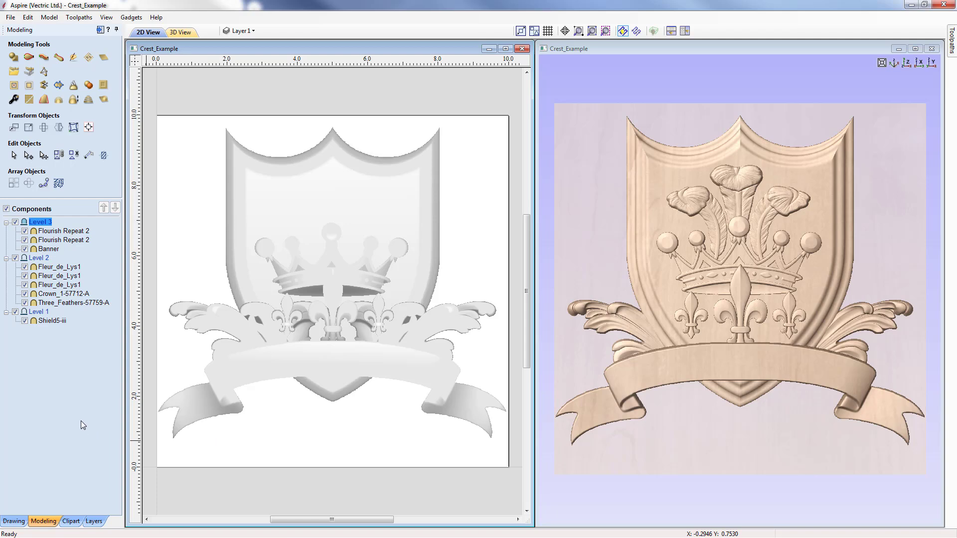
{"action": "left_click", "coordinate": [71, 394]}
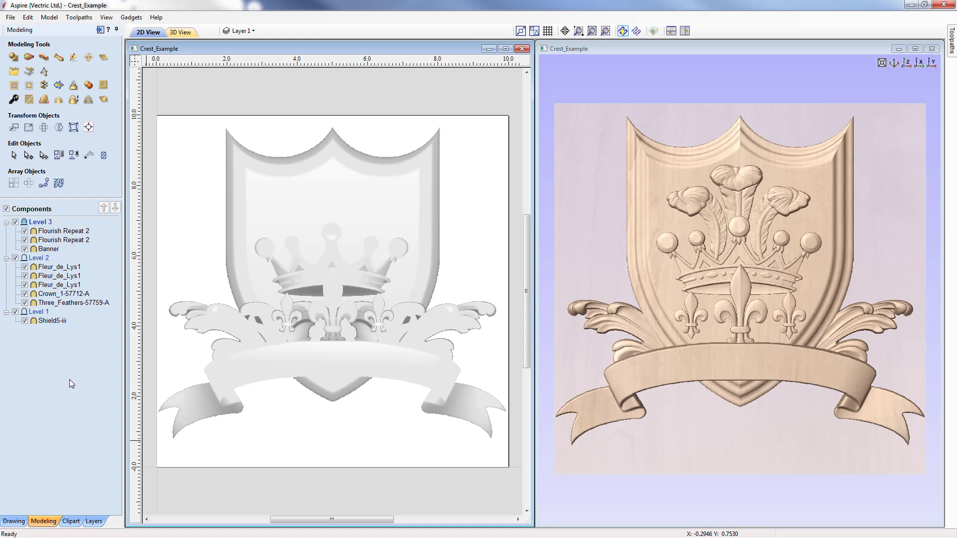